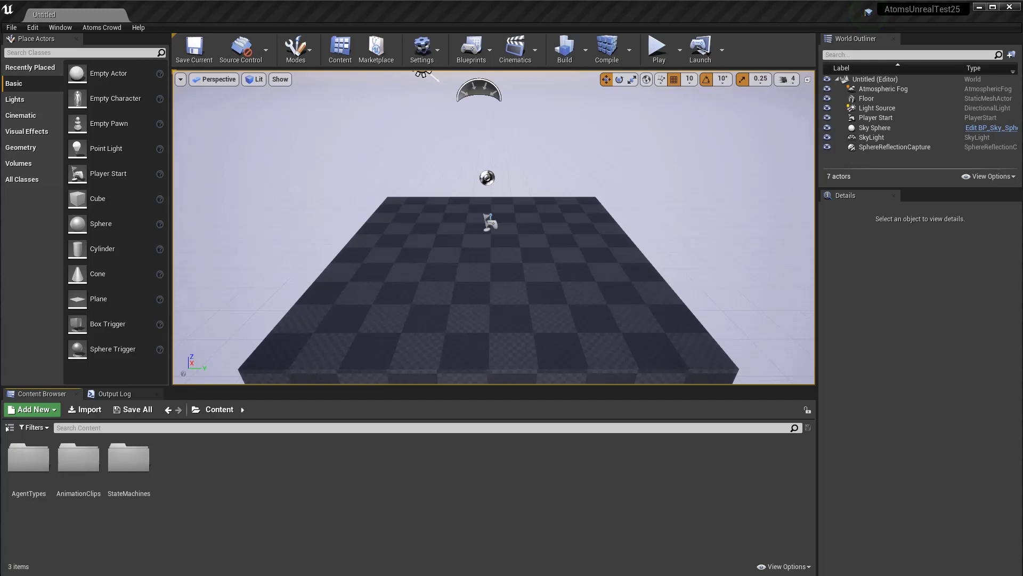
Drag arnoldVariations.json from File Explorer into the Content Browser, then minimize Explorer.
{"action": "key", "text": "alt+Tab"}
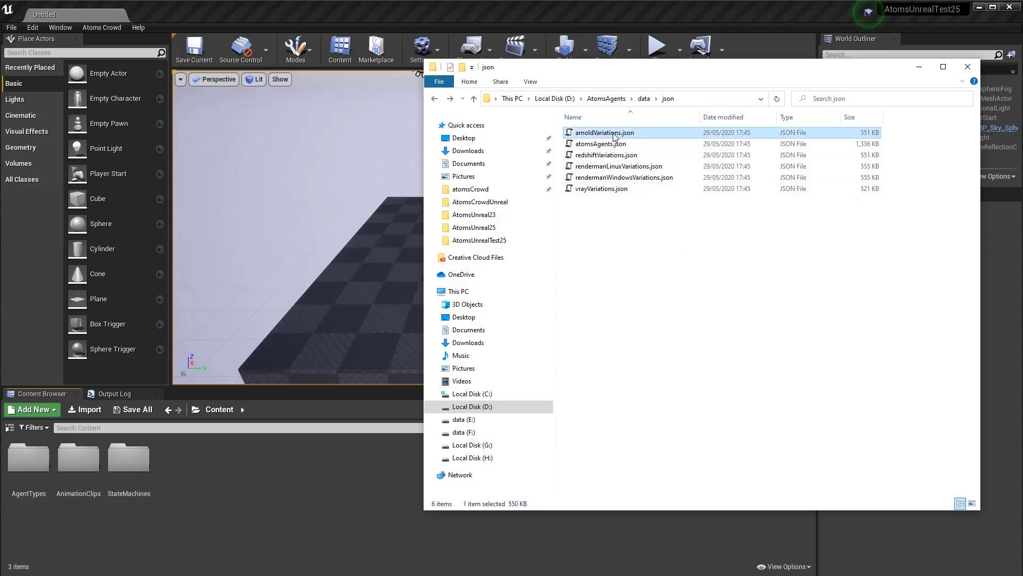
{"action": "left_click_drag", "start_coordinate": [614, 138], "coordinate": [262, 486]}
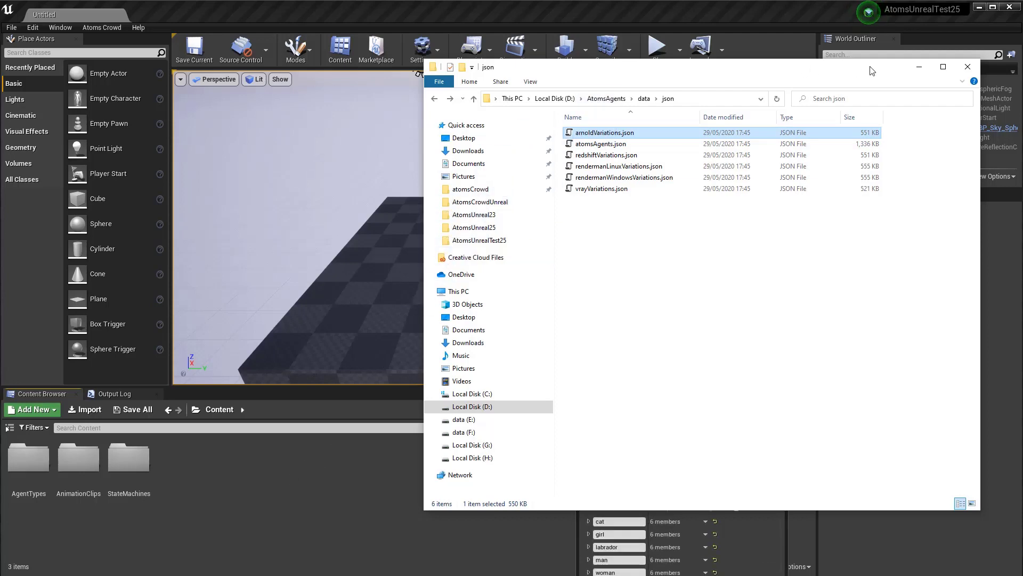
{"action": "left_click", "coordinate": [919, 68]}
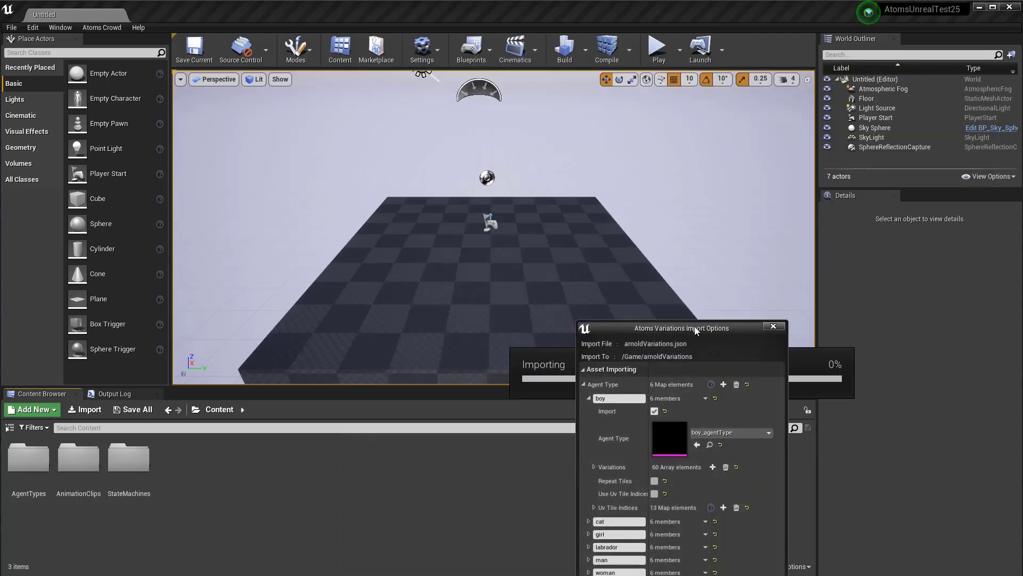
Center the import options, collapse boy, and delete the woman and man agent types.
{"action": "left_click_drag", "start_coordinate": [680, 326], "coordinate": [503, 133]}
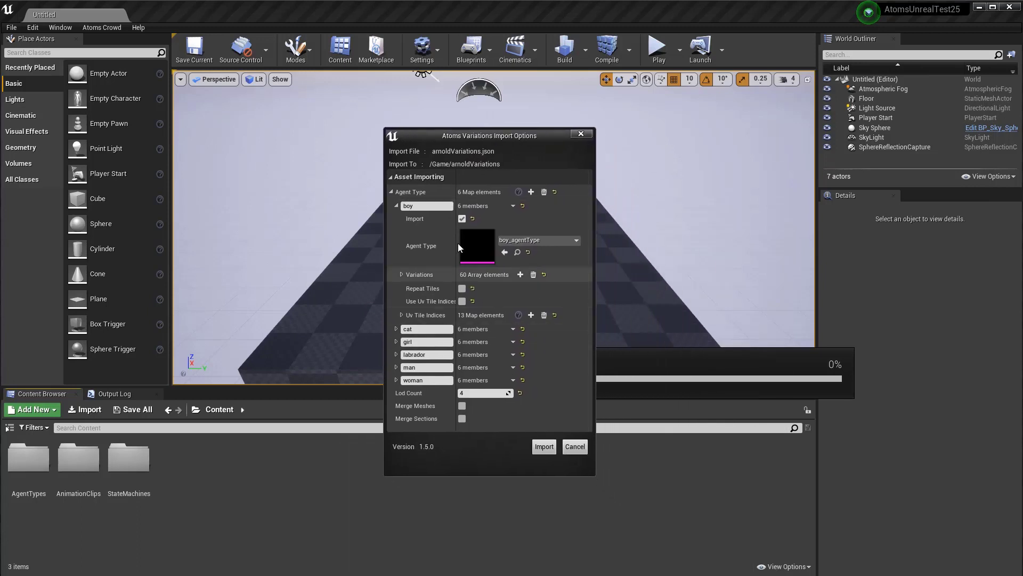
{"action": "left_click", "coordinate": [395, 204]}
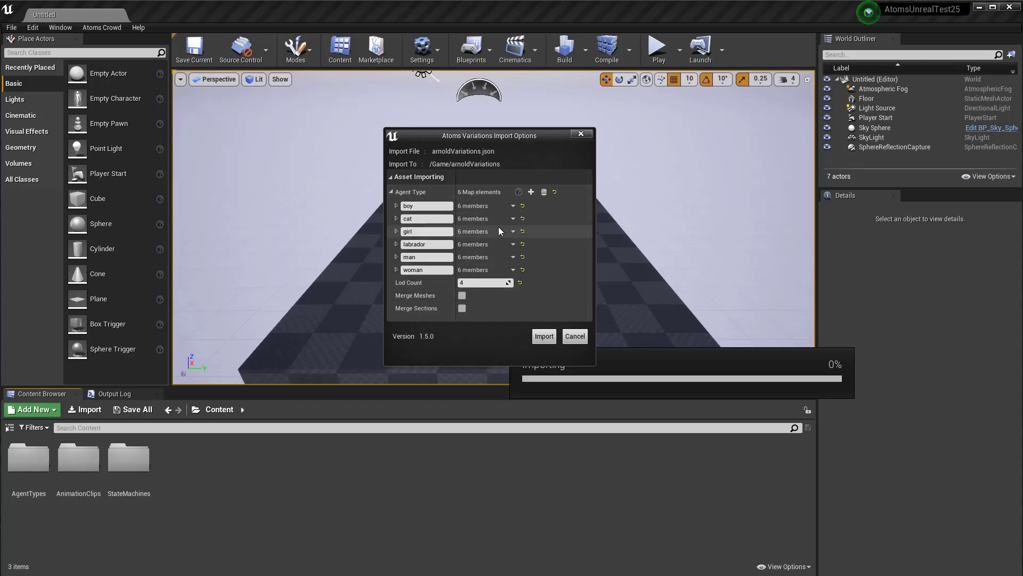
{"action": "left_click", "coordinate": [514, 270]}
{"action": "left_click", "coordinate": [526, 280]}
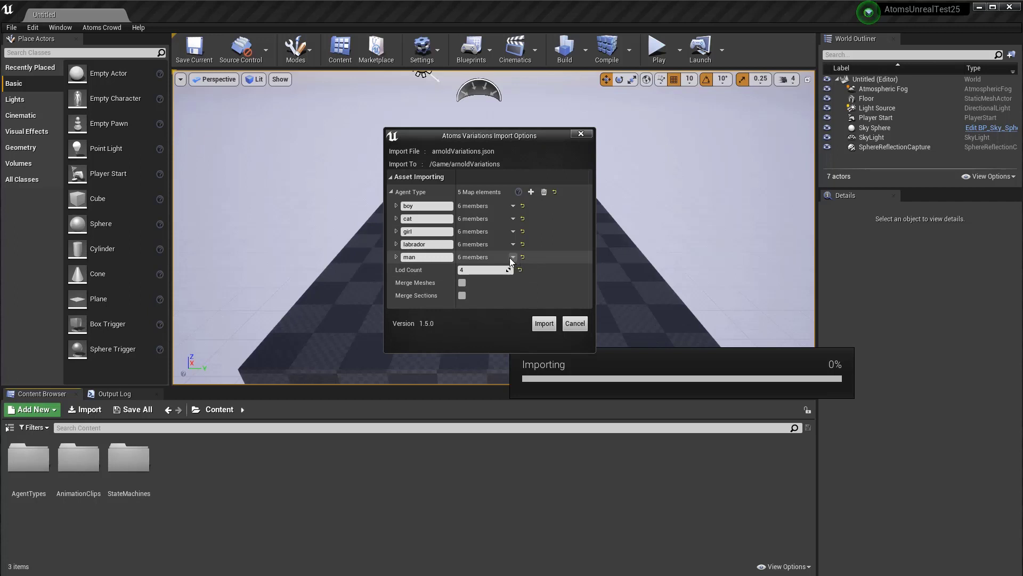
{"action": "left_click", "coordinate": [512, 256]}
{"action": "left_click", "coordinate": [522, 267]}
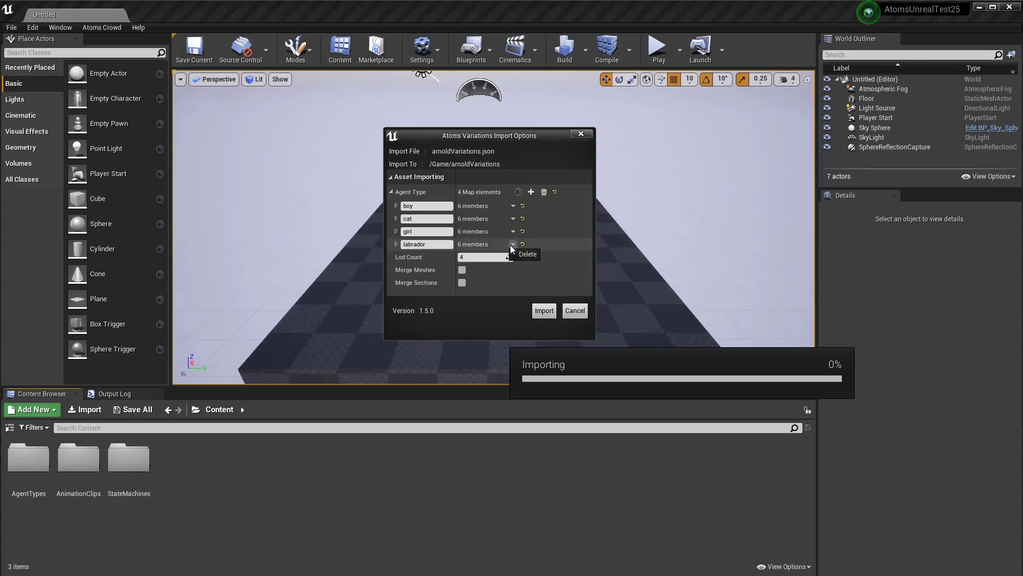
Delete the labrador, girl and boy entries, then expand the remaining cat entry.
{"action": "left_click", "coordinate": [520, 253]}
{"action": "left_click", "coordinate": [512, 231]}
{"action": "left_click", "coordinate": [522, 241]}
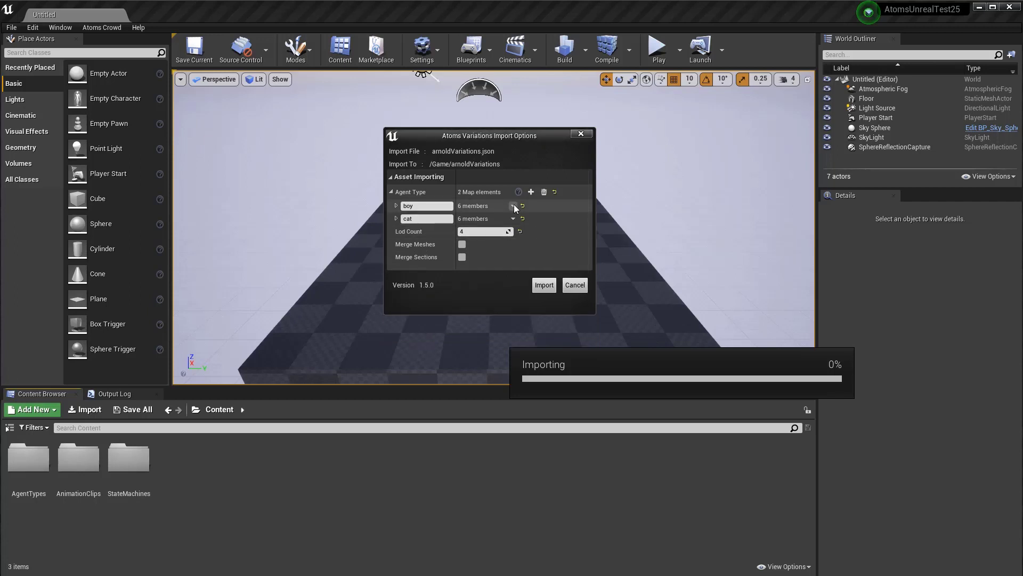
{"action": "left_click", "coordinate": [514, 205]}
{"action": "left_click", "coordinate": [526, 215]}
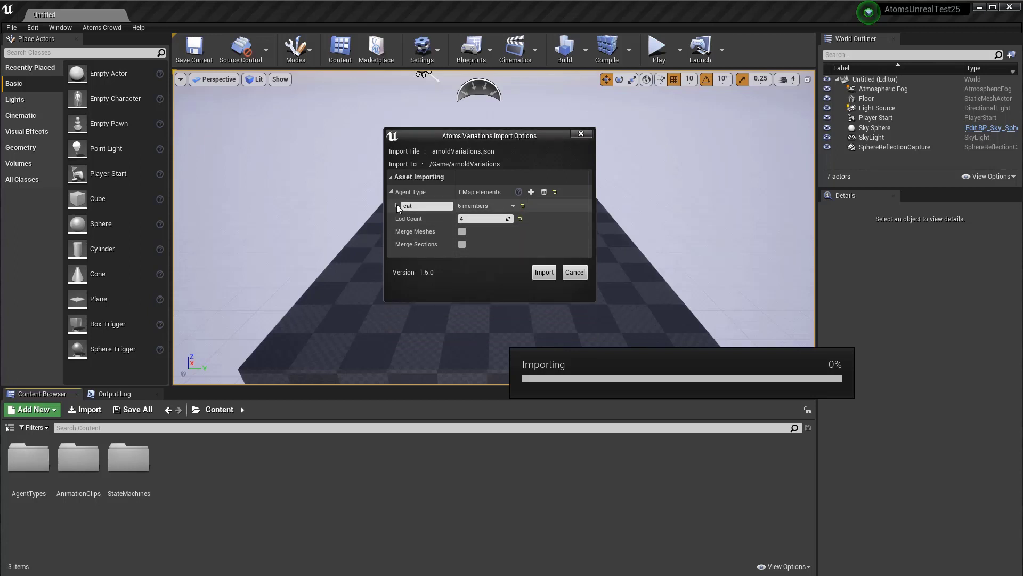
{"action": "left_click", "coordinate": [397, 205]}
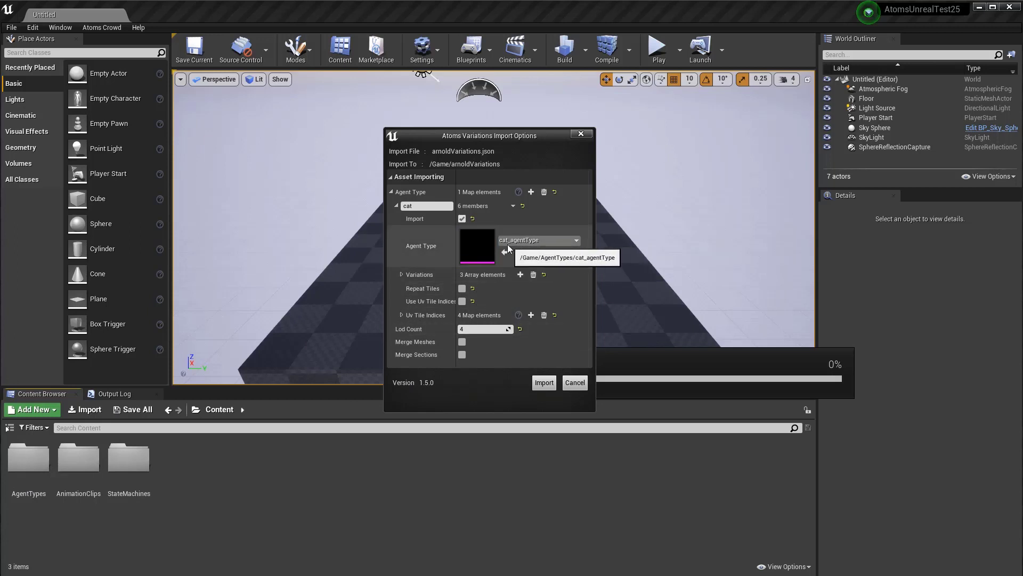
Keep cat_agentType and expand cat's Variations list: Black_1, Siamese_1, Stripes_1.
{"action": "left_click", "coordinate": [570, 237]}
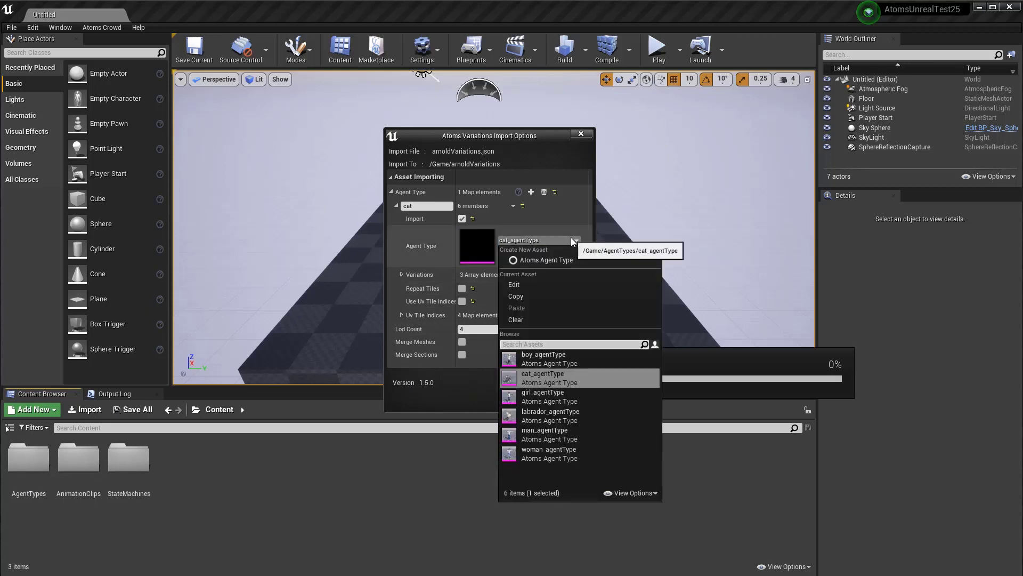
{"action": "left_click", "coordinate": [574, 211]}
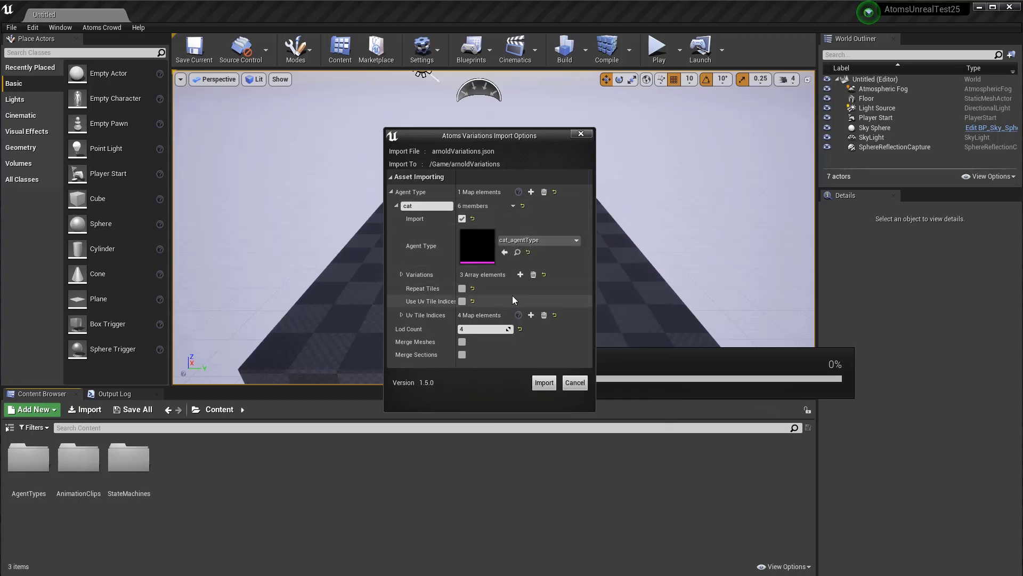
{"action": "left_click", "coordinate": [402, 275]}
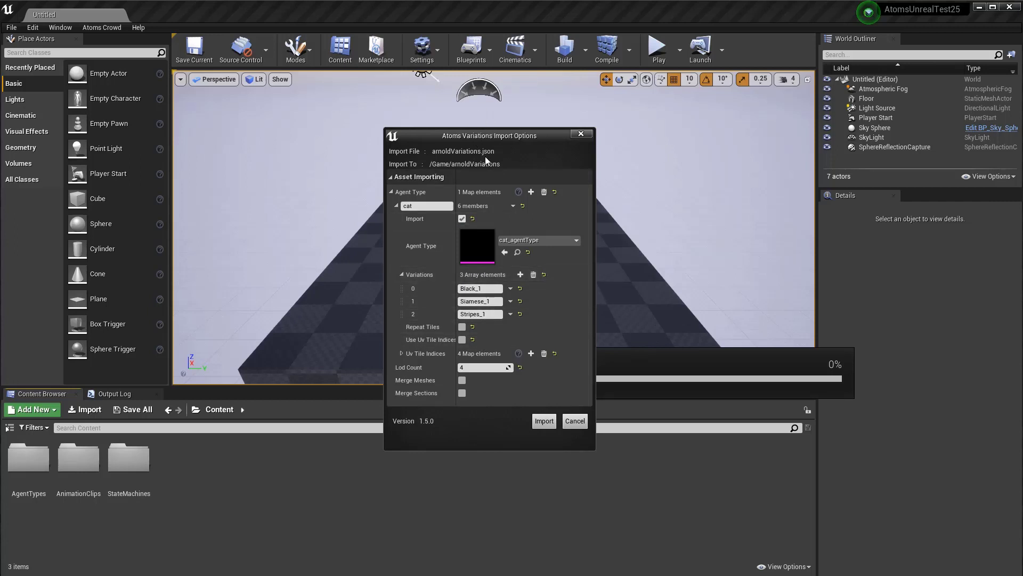
{"action": "left_click", "coordinate": [511, 302]}
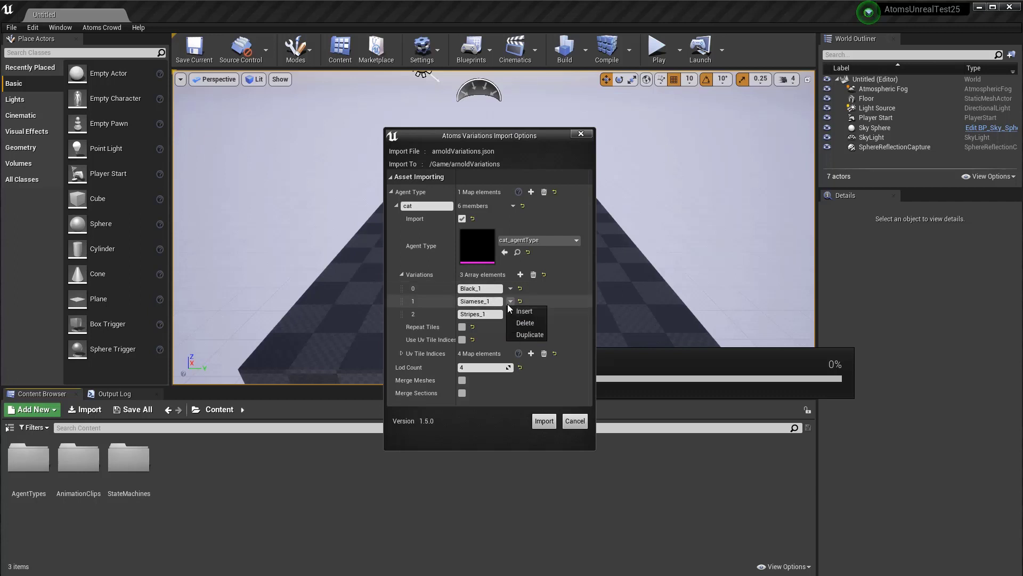
{"action": "key", "text": "Escape"}
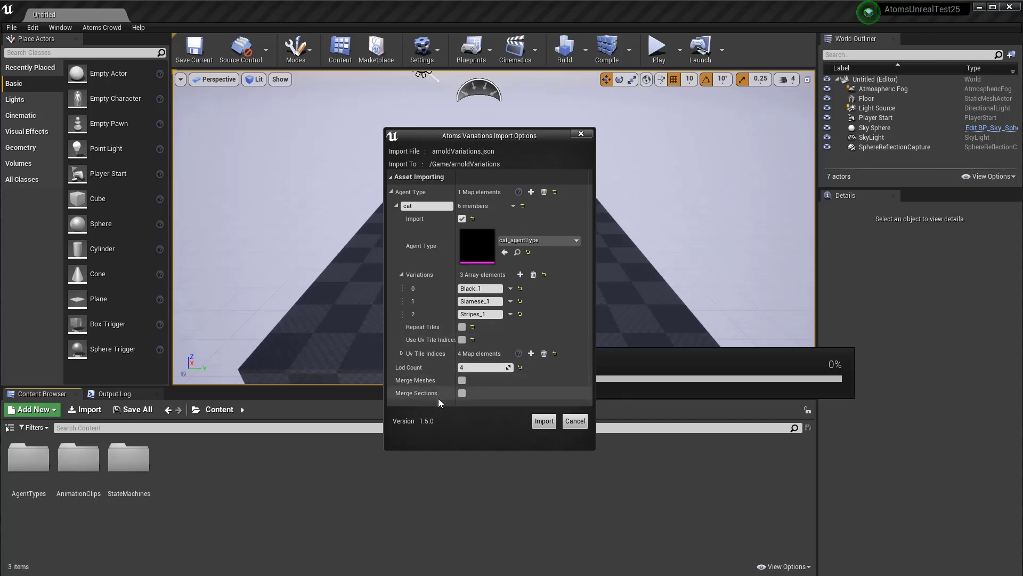
Import the cat variations and open the cat Variations folder.
{"action": "left_click", "coordinate": [546, 422]}
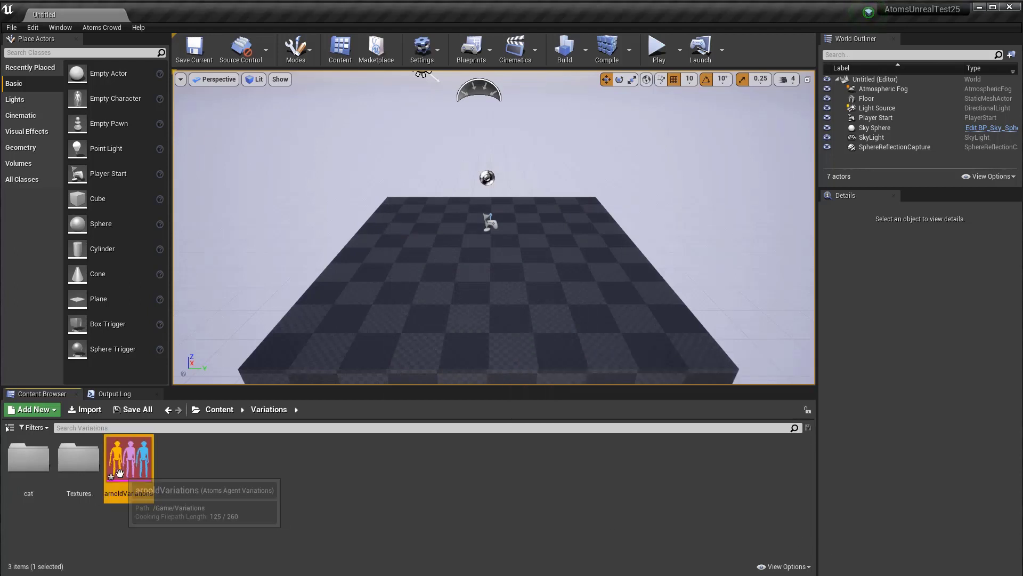
{"action": "double_click", "coordinate": [28, 458]}
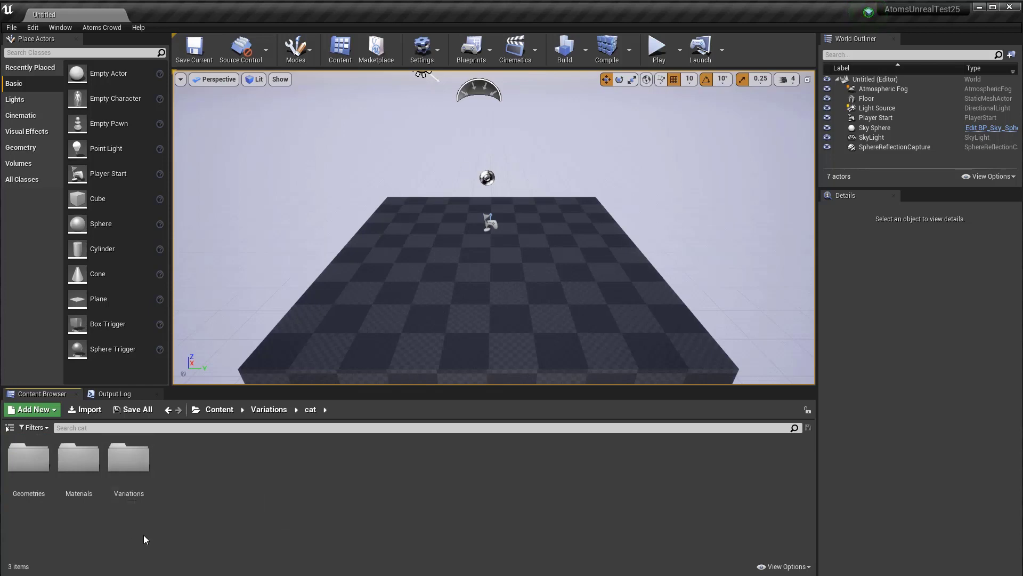
{"action": "double_click", "coordinate": [140, 481]}
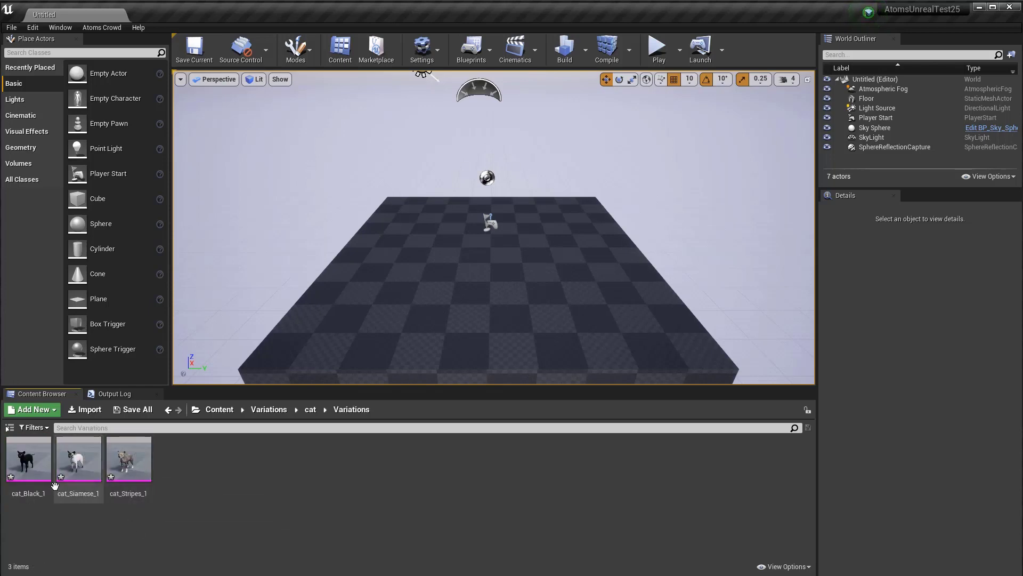
Open cat_Siamese_1 and preview its body mesh in the Geometries folder.
{"action": "double_click", "coordinate": [77, 458]}
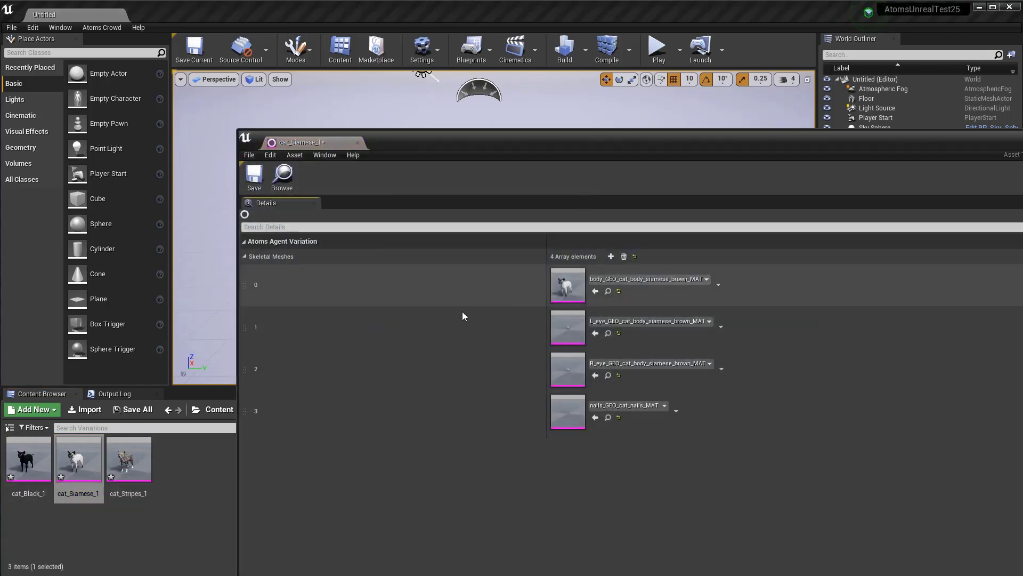
{"action": "left_click", "coordinate": [607, 291]}
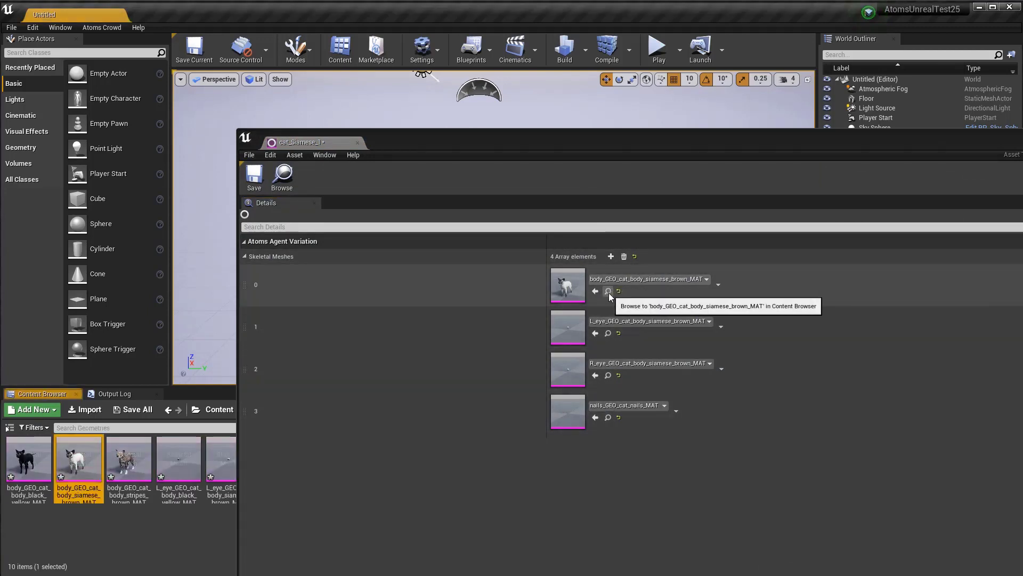
{"action": "double_click", "coordinate": [82, 459]}
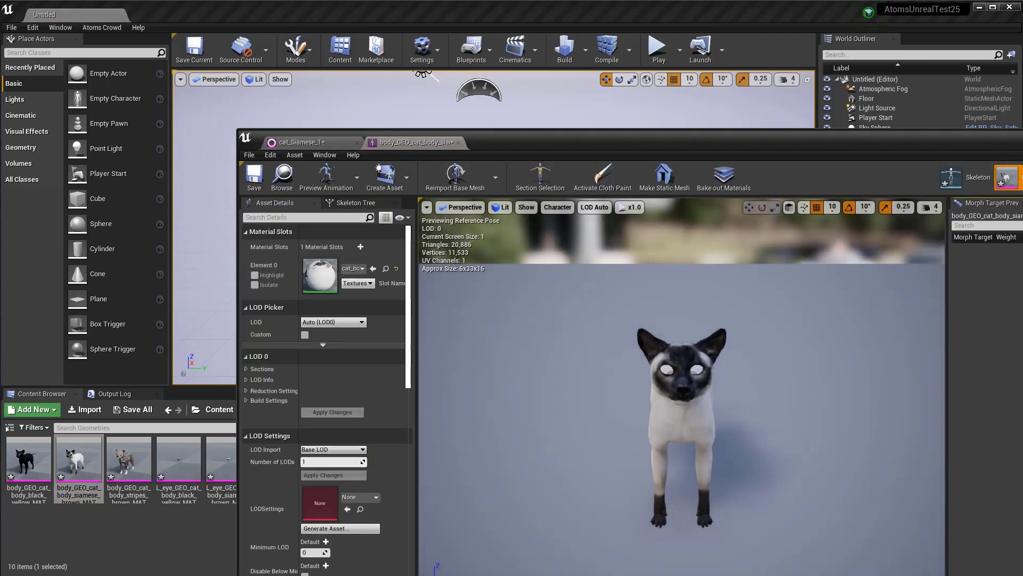
{"action": "key", "text": "alt+Tab"}
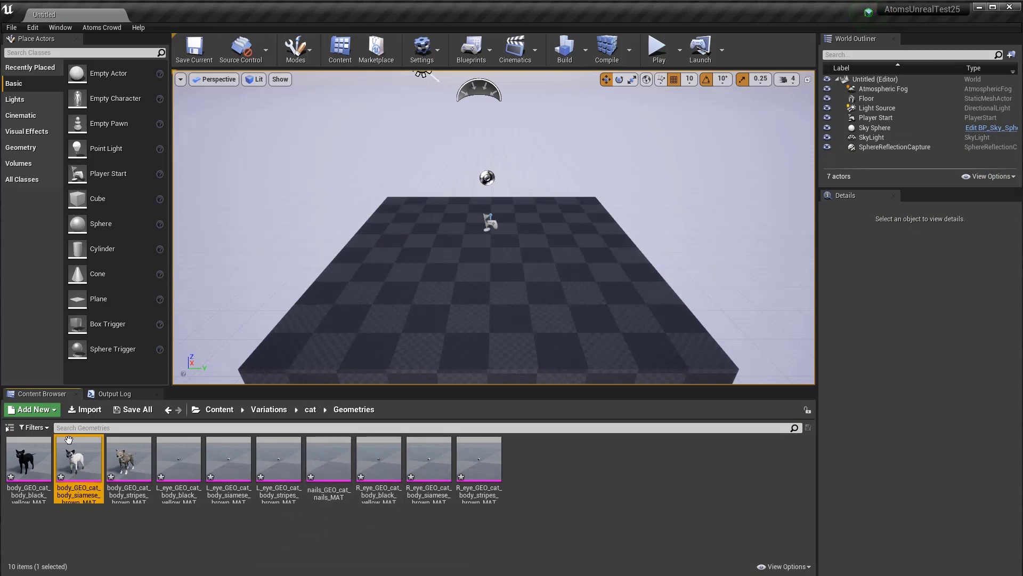
Preview the black cat body mesh from the cat Geometries folder.
{"action": "left_click", "coordinate": [268, 409]}
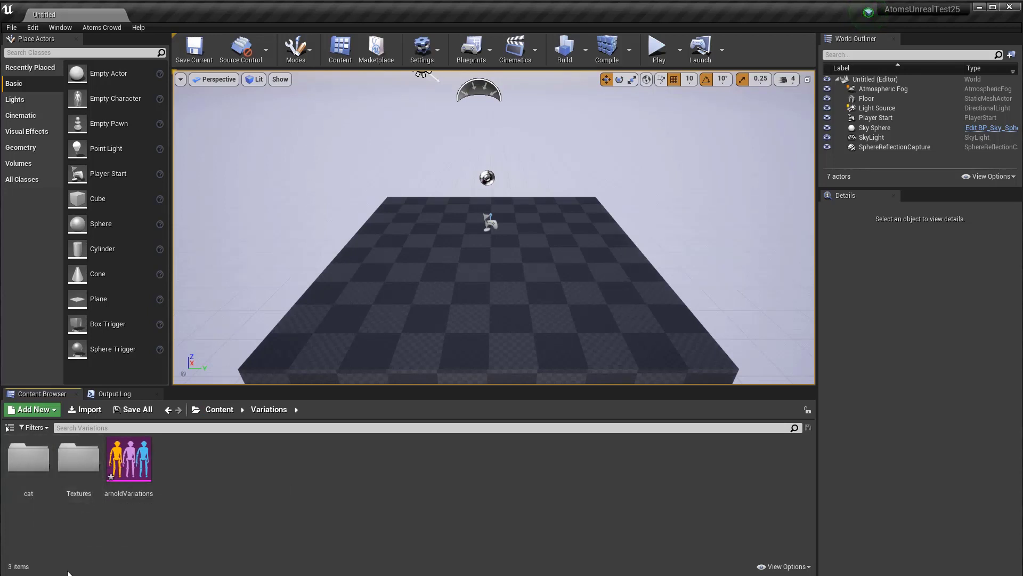
{"action": "double_click", "coordinate": [28, 459]}
{"action": "double_click", "coordinate": [24, 459]}
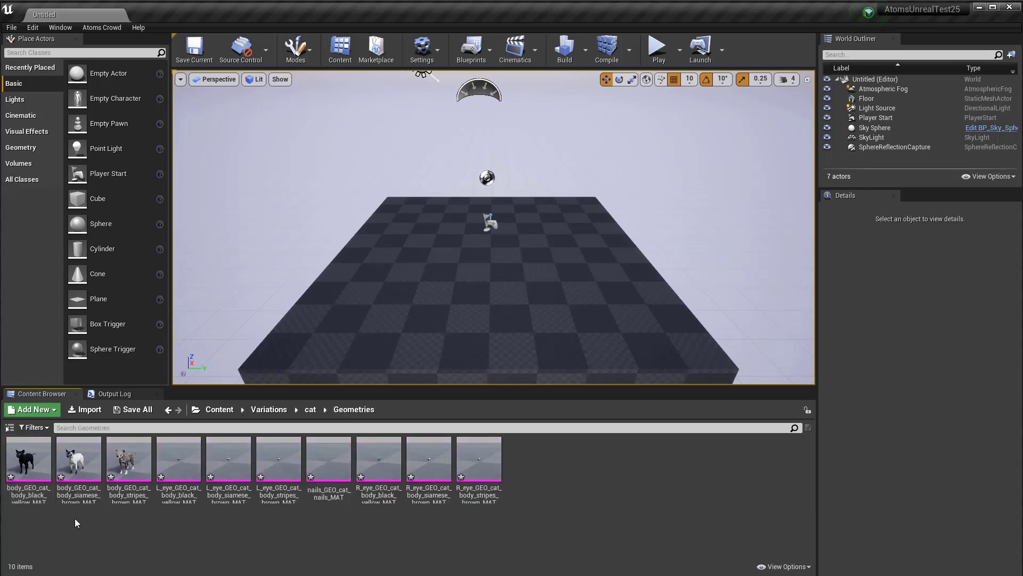
{"action": "double_click", "coordinate": [23, 454]}
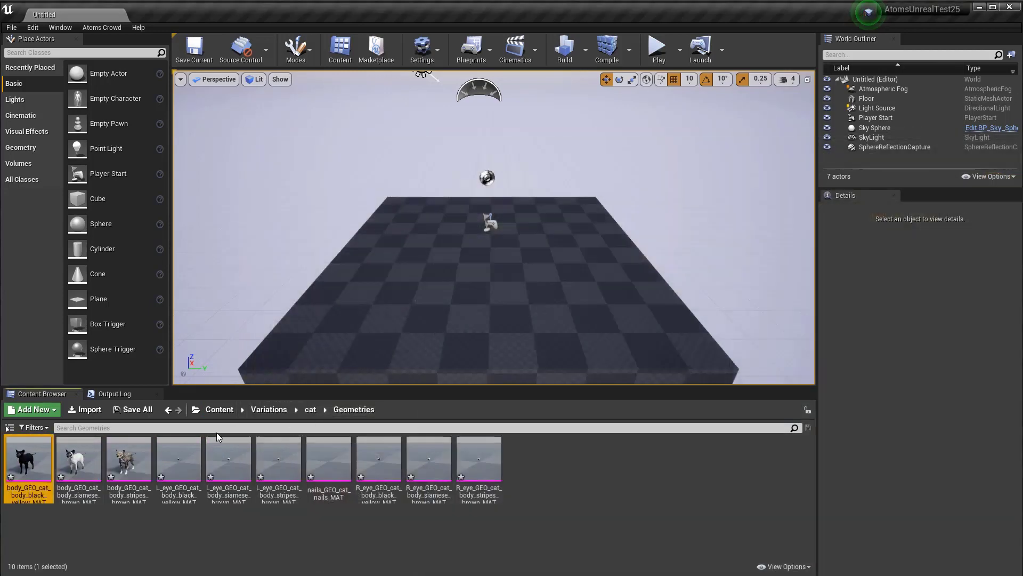
{"action": "left_click", "coordinate": [216, 433]}
Inspect the girl_Skin mesh in the AgentTypes folder.
{"action": "left_click", "coordinate": [219, 410]}
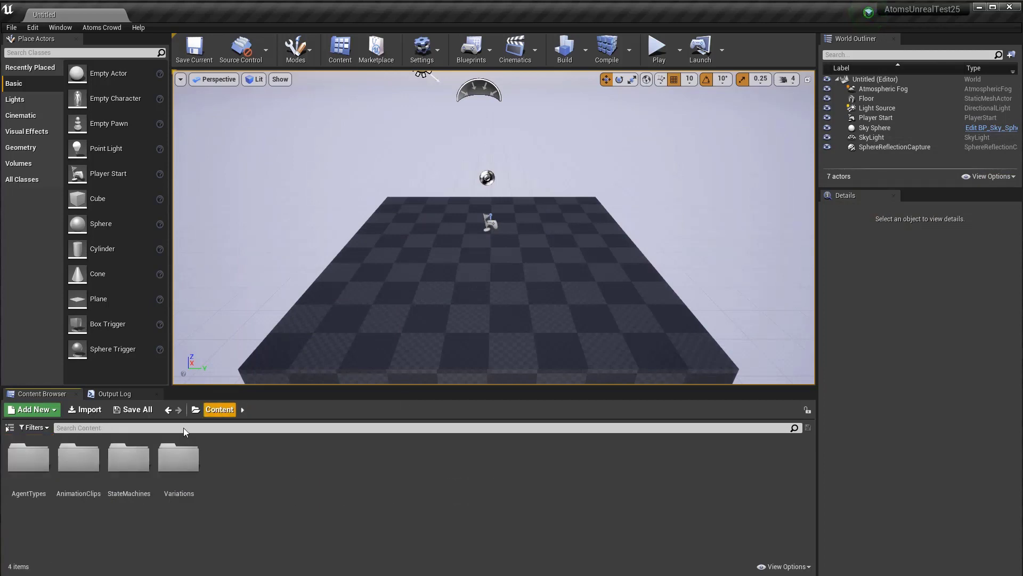
{"action": "double_click", "coordinate": [29, 457]}
{"action": "scroll", "coordinate": [298, 497], "scroll_direction": "down", "scroll_amount": 1}
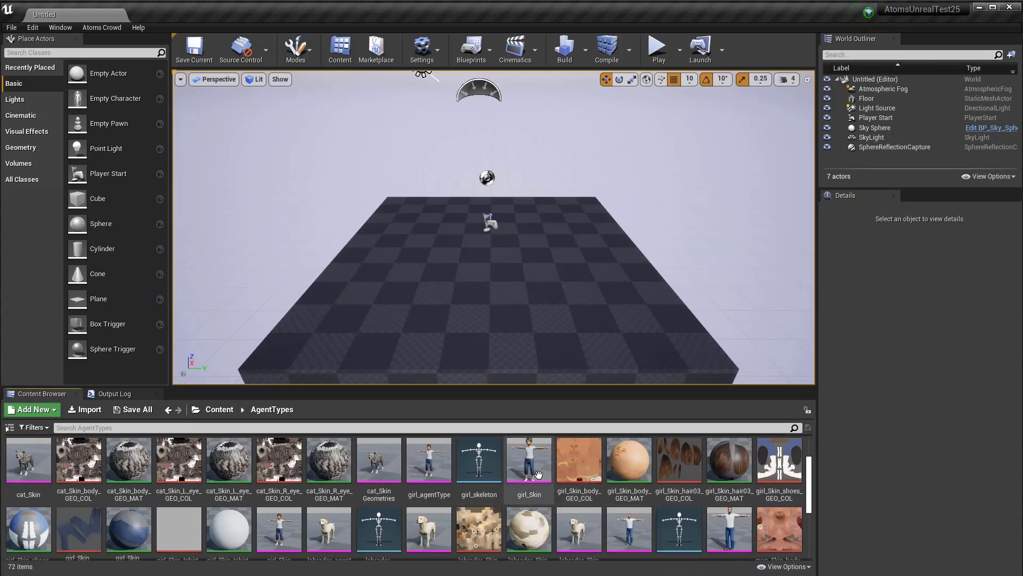
{"action": "double_click", "coordinate": [533, 464]}
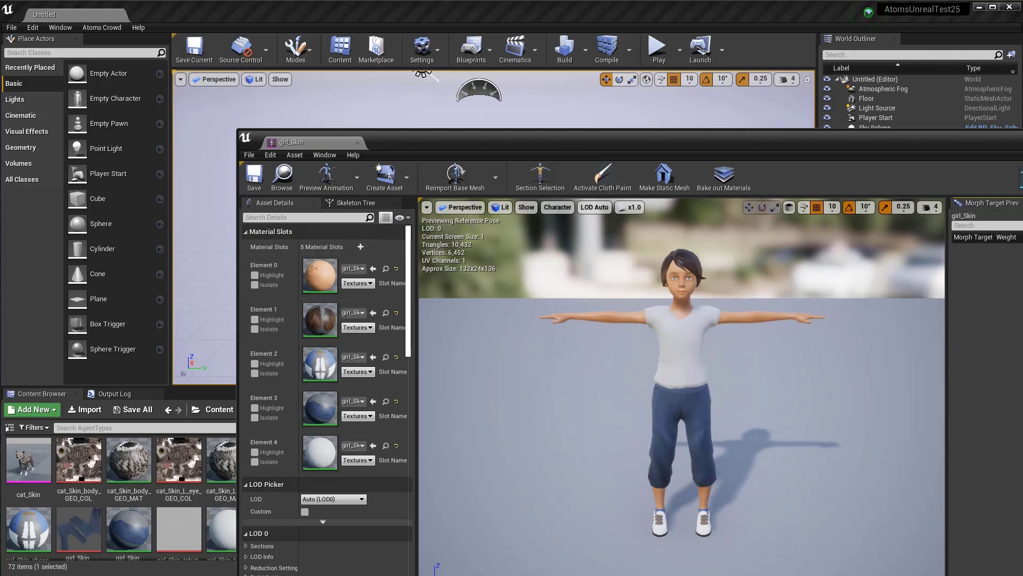
{"action": "key", "text": "alt+Tab"}
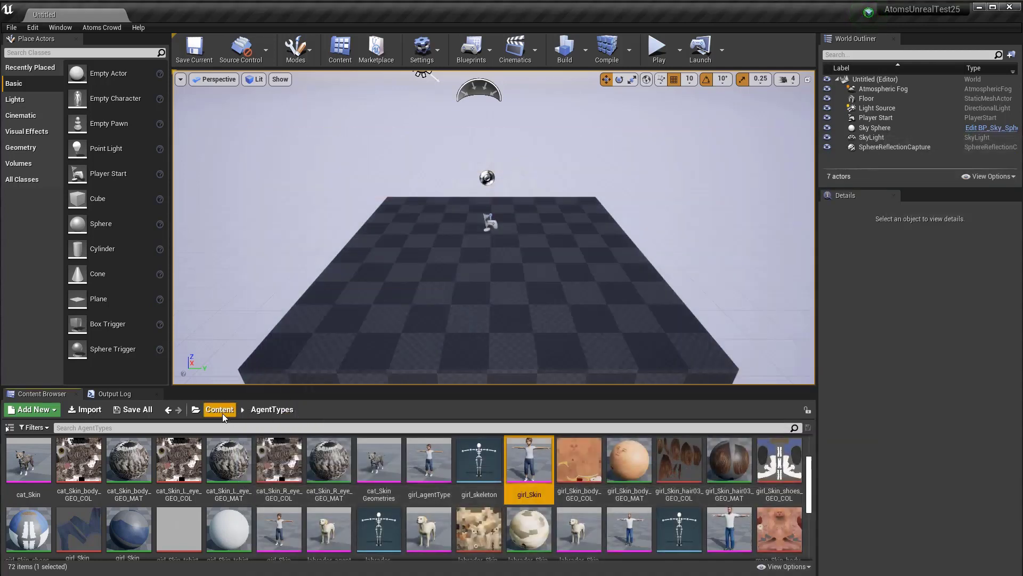
Drag arnoldVariations.json from File Explorer into the Content root folder.
{"action": "left_click", "coordinate": [220, 409]}
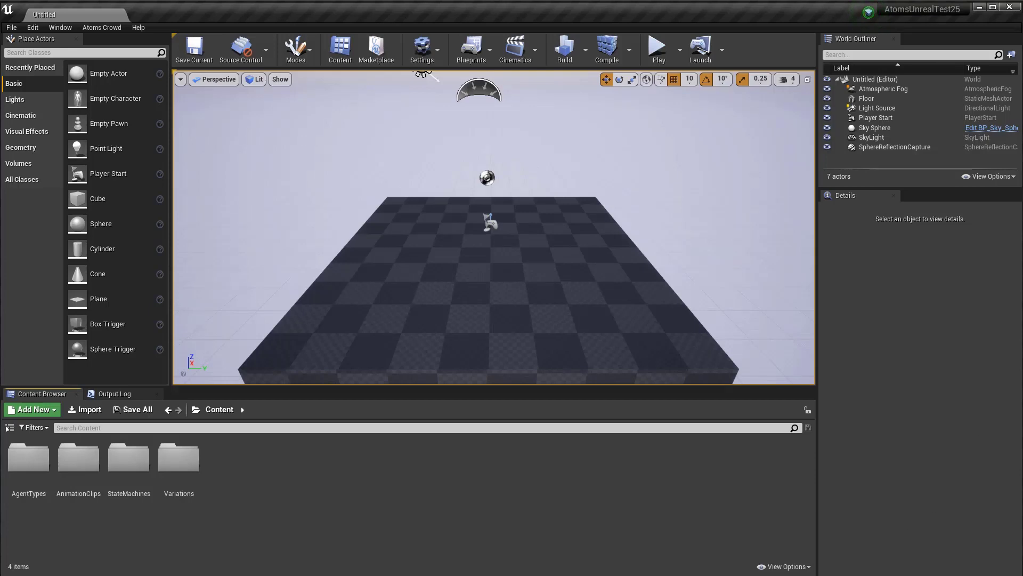
{"action": "key", "text": "alt+Tab"}
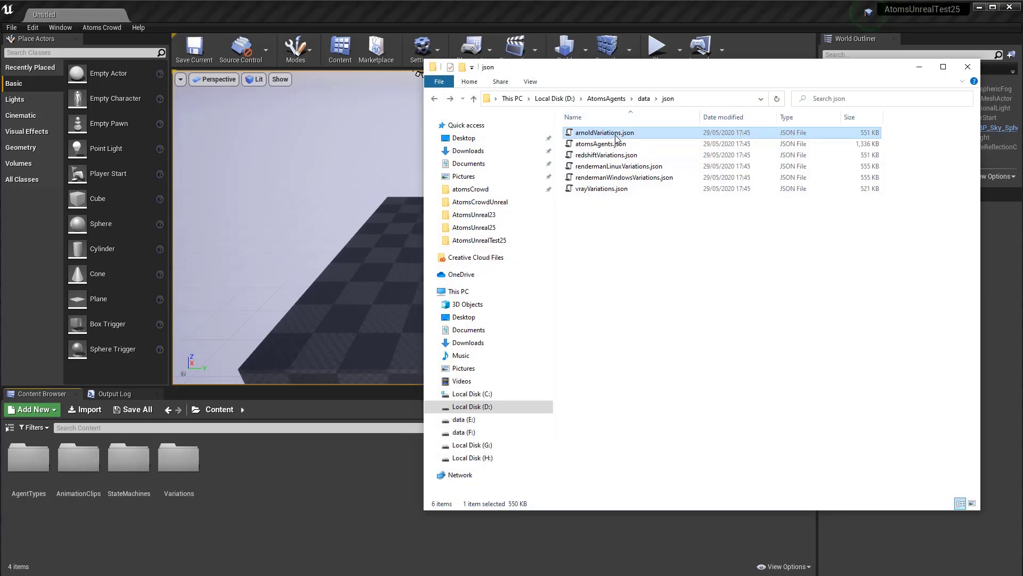
{"action": "left_click_drag", "start_coordinate": [297, 484], "coordinate": [318, 504]}
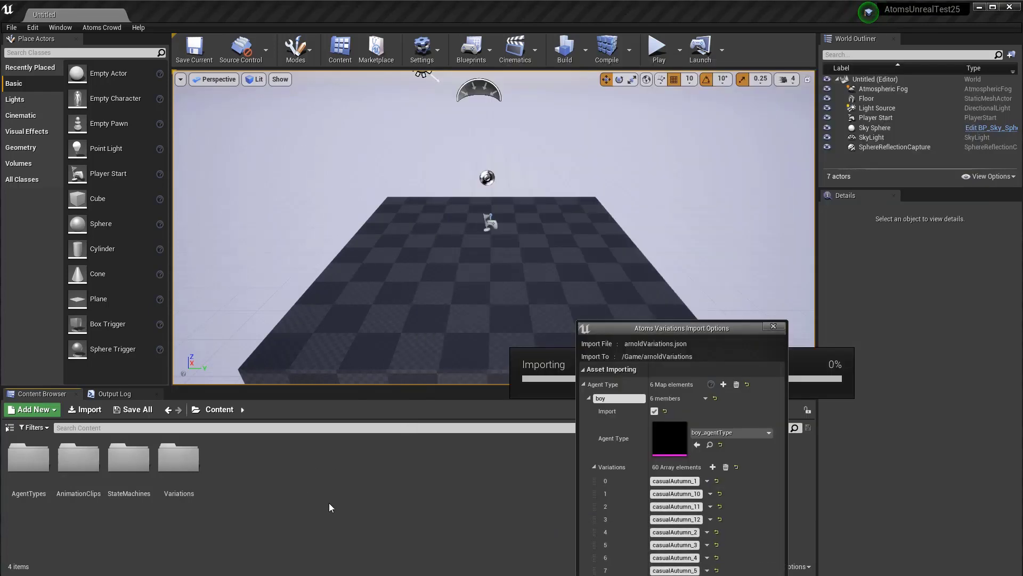
Collapse boy, reposition the import options, and delete the woman agent type.
{"action": "left_click", "coordinate": [593, 467]}
{"action": "left_click_drag", "start_coordinate": [654, 327], "coordinate": [460, 126]}
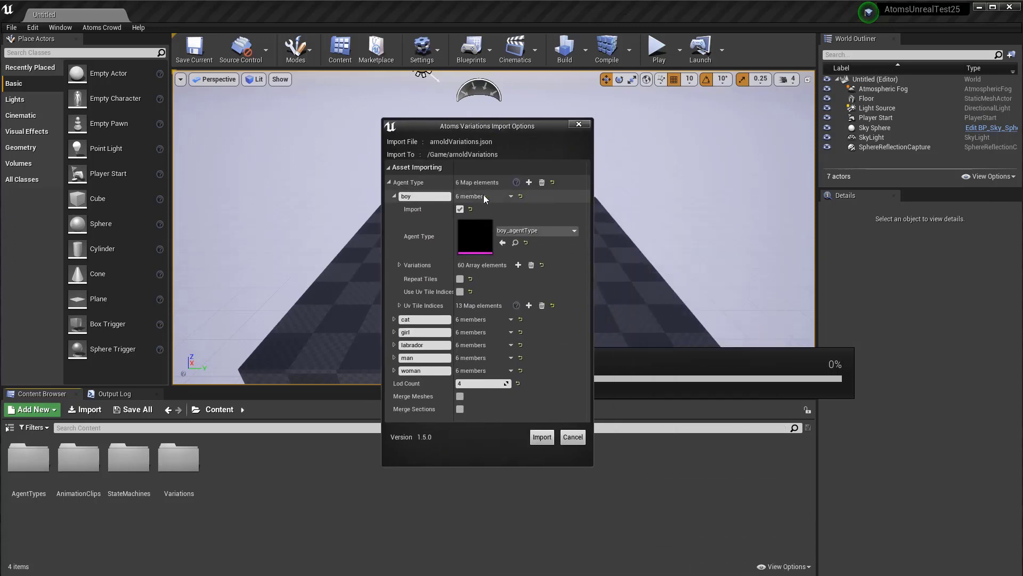
{"action": "left_click", "coordinate": [393, 197]}
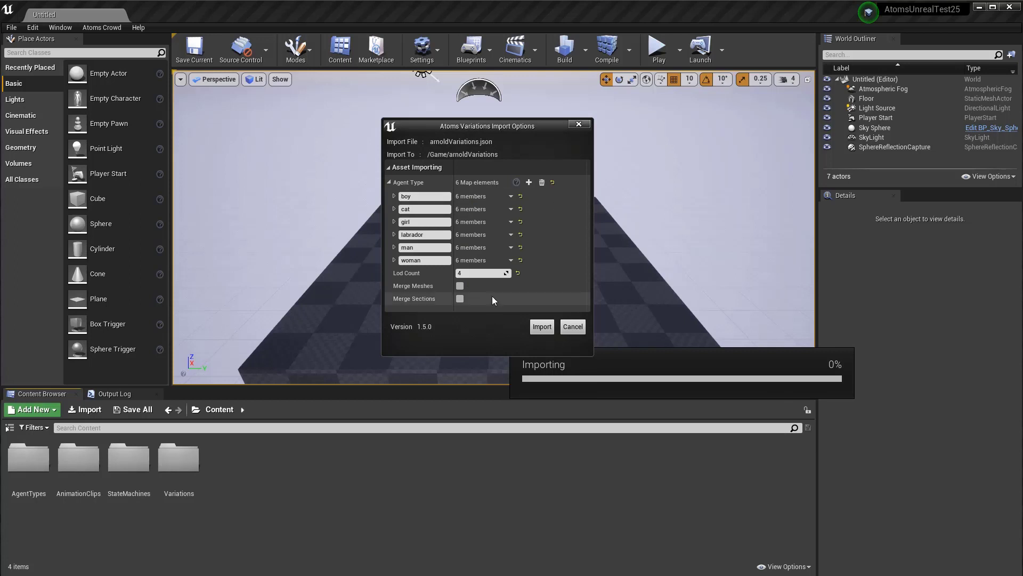
{"action": "left_click", "coordinate": [511, 260]}
{"action": "left_click", "coordinate": [524, 273]}
Delete the man, girl, cat and boy agent types, leaving only labrador.
{"action": "left_click", "coordinate": [511, 247]}
{"action": "left_click", "coordinate": [517, 259]}
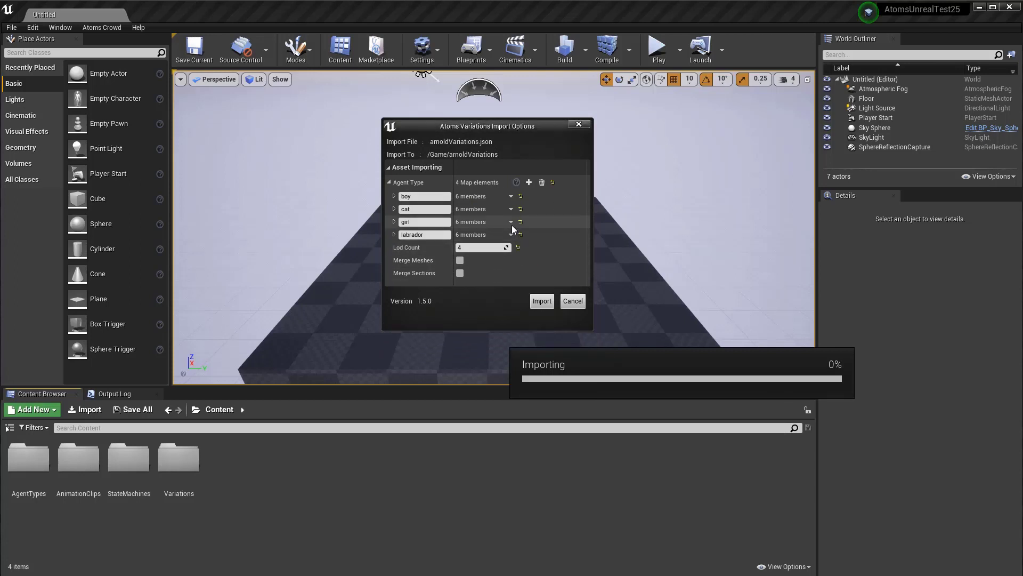
{"action": "left_click", "coordinate": [510, 222]}
{"action": "left_click", "coordinate": [517, 231]}
{"action": "left_click", "coordinate": [510, 209]}
{"action": "left_click", "coordinate": [516, 218]}
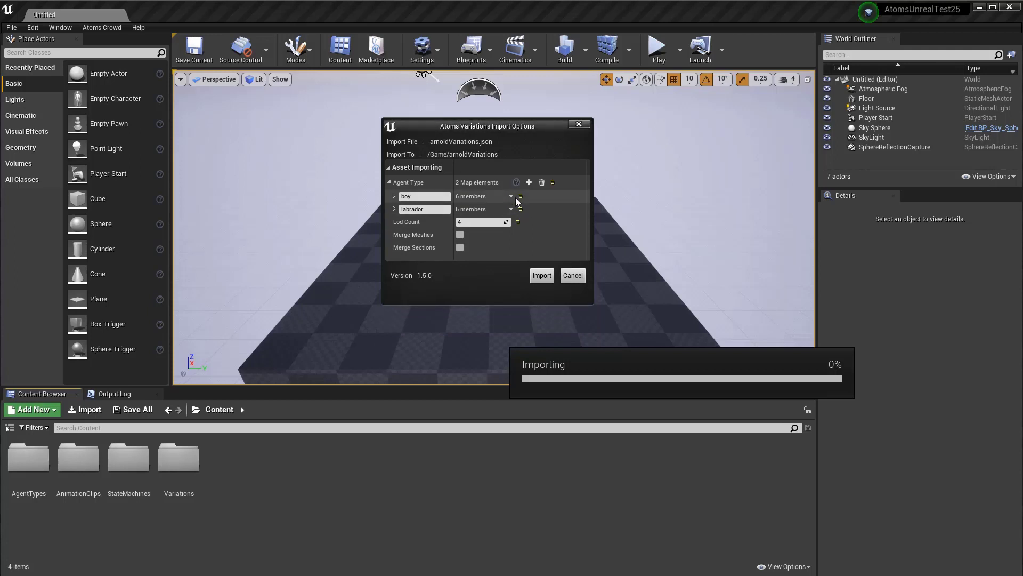
{"action": "left_click", "coordinate": [510, 196]}
{"action": "left_click", "coordinate": [518, 206]}
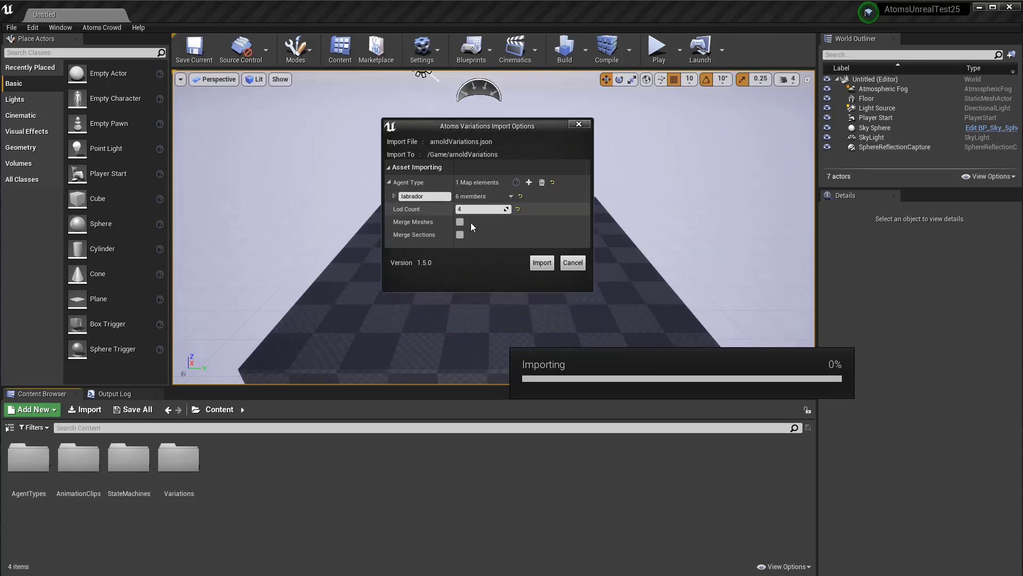
Expand labrador's Beige, Black and Brown variations and enable Merge Meshes.
{"action": "left_click", "coordinate": [395, 195]}
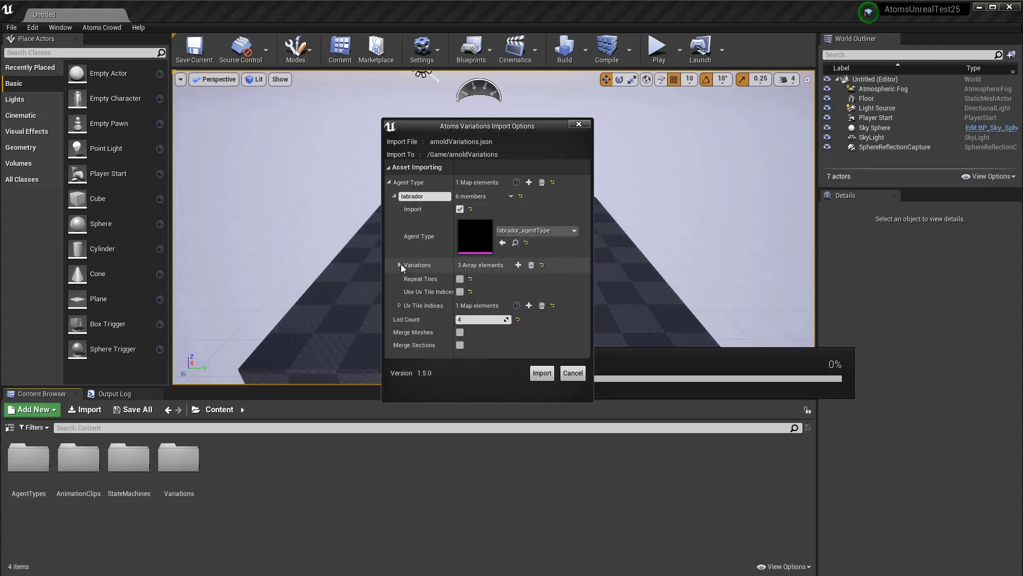
{"action": "left_click", "coordinate": [399, 265]}
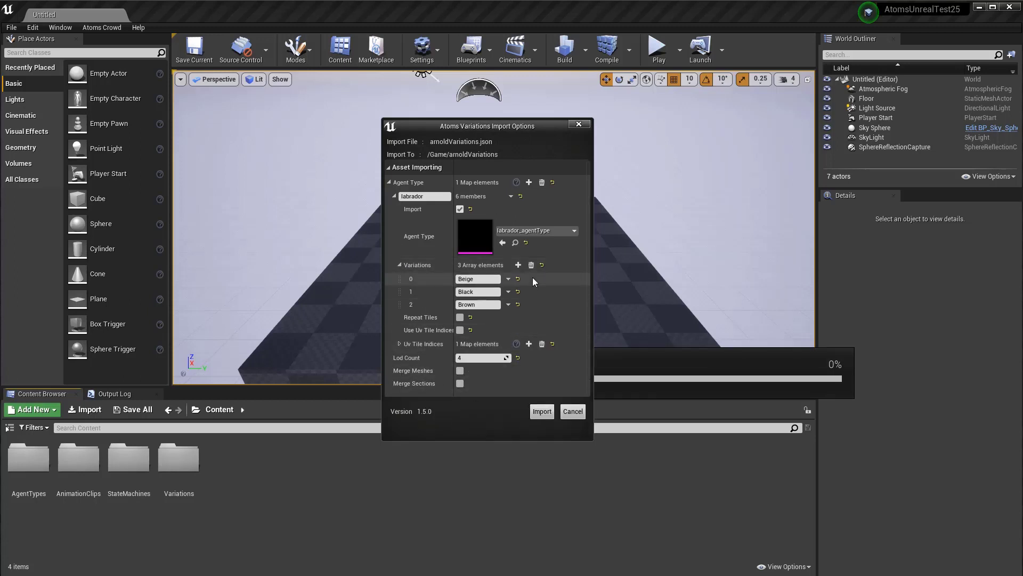
{"action": "left_click", "coordinate": [460, 369]}
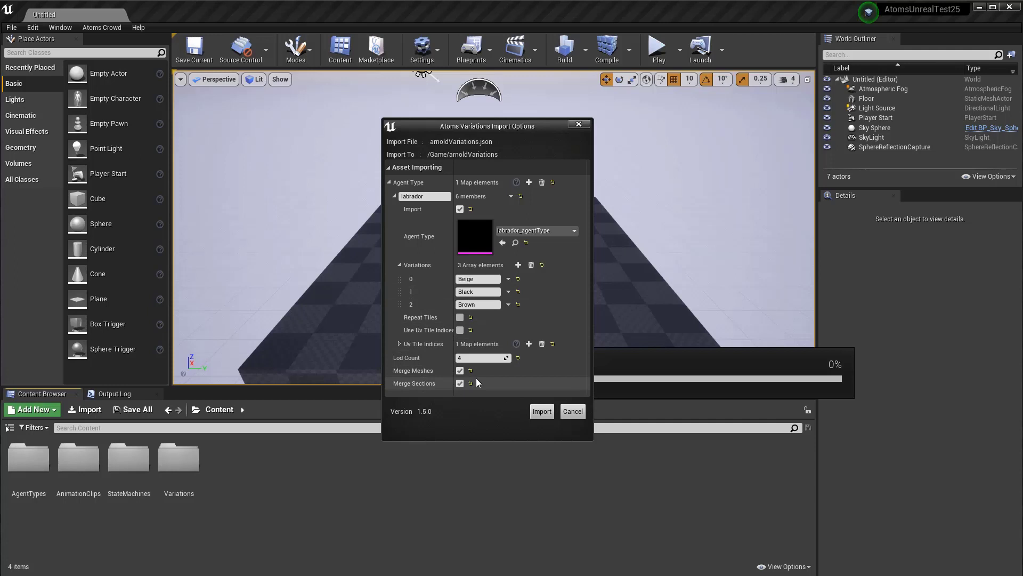
Review labrador's UV Tile Indices, collapse labrador, and close the import options.
{"action": "left_click", "coordinate": [400, 344]}
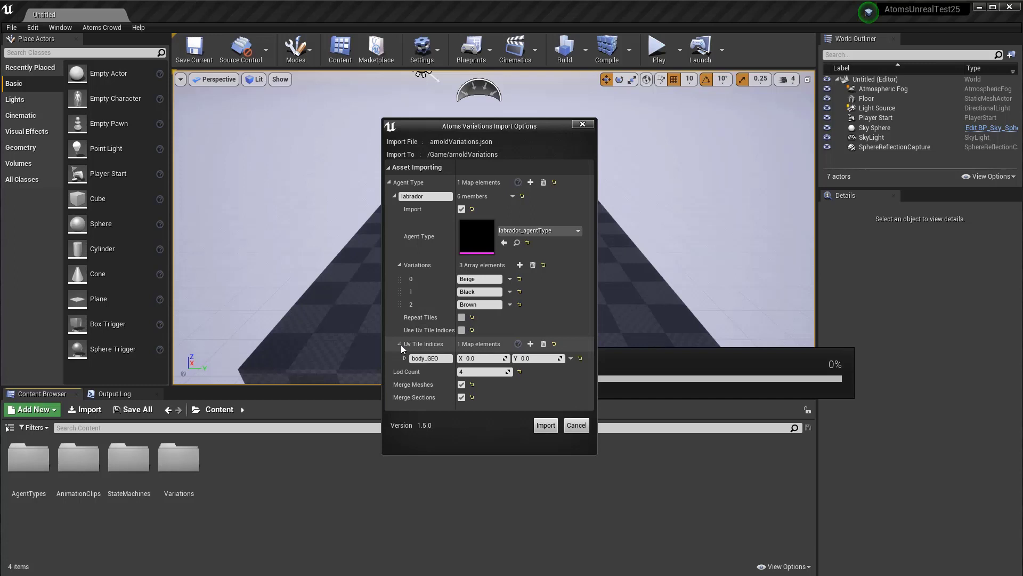
{"action": "left_click", "coordinate": [400, 344]}
{"action": "left_click", "coordinate": [400, 345]}
{"action": "left_click", "coordinate": [394, 195]}
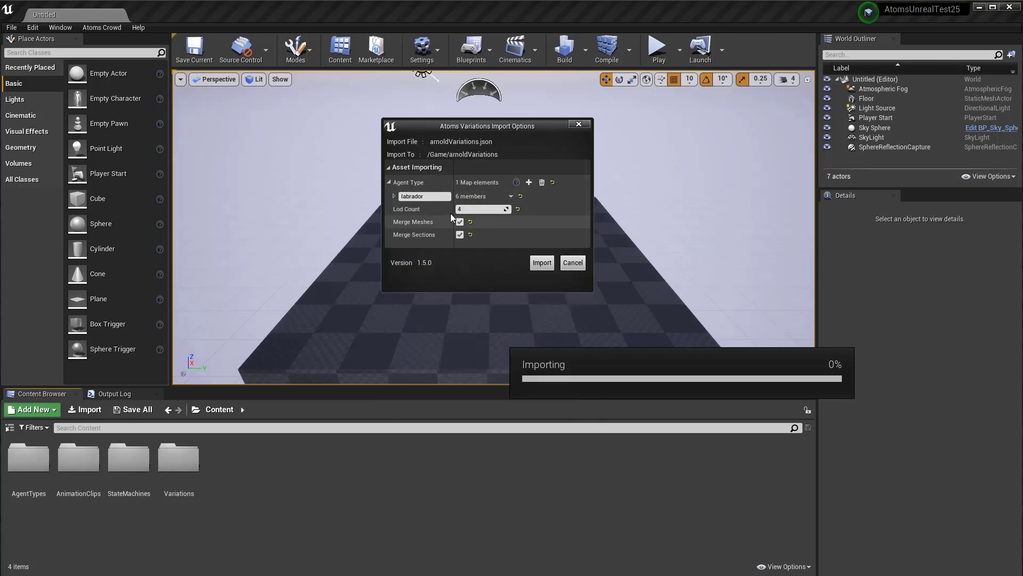
{"action": "left_click", "coordinate": [581, 264]}
Reimport arnoldVariations.json and delete boy, cat, girl, labrador and woman, keeping man.
{"action": "key", "text": "alt+Tab"}
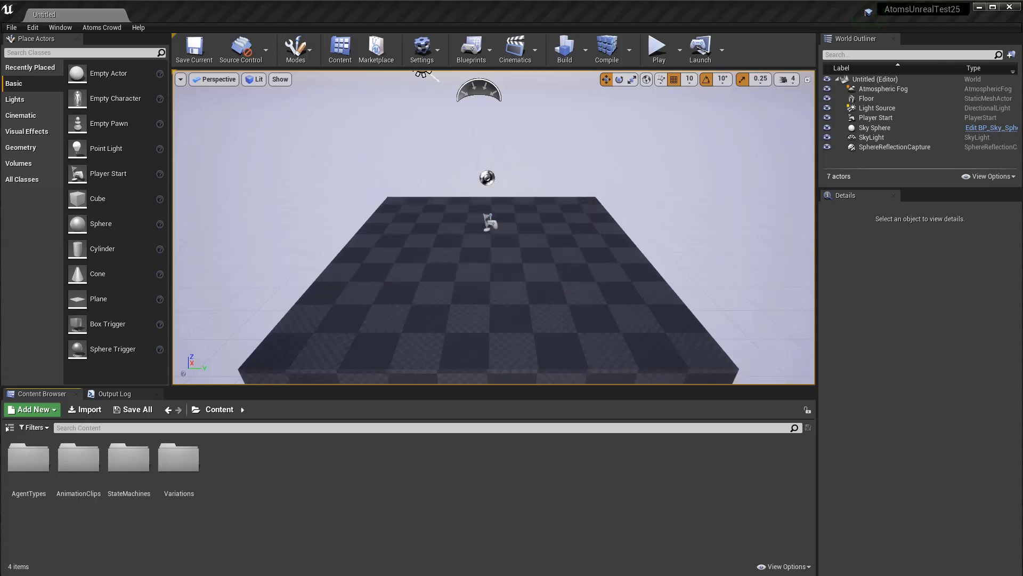
{"action": "left_click_drag", "start_coordinate": [602, 137], "coordinate": [325, 483]}
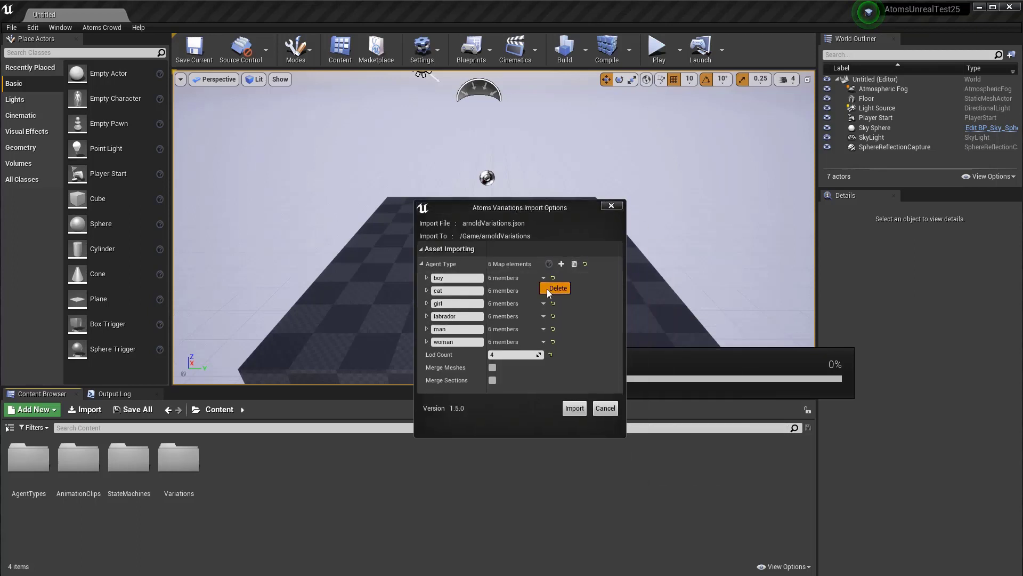
{"action": "left_click", "coordinate": [547, 289]}
{"action": "left_click", "coordinate": [543, 278]}
{"action": "left_click", "coordinate": [542, 286]}
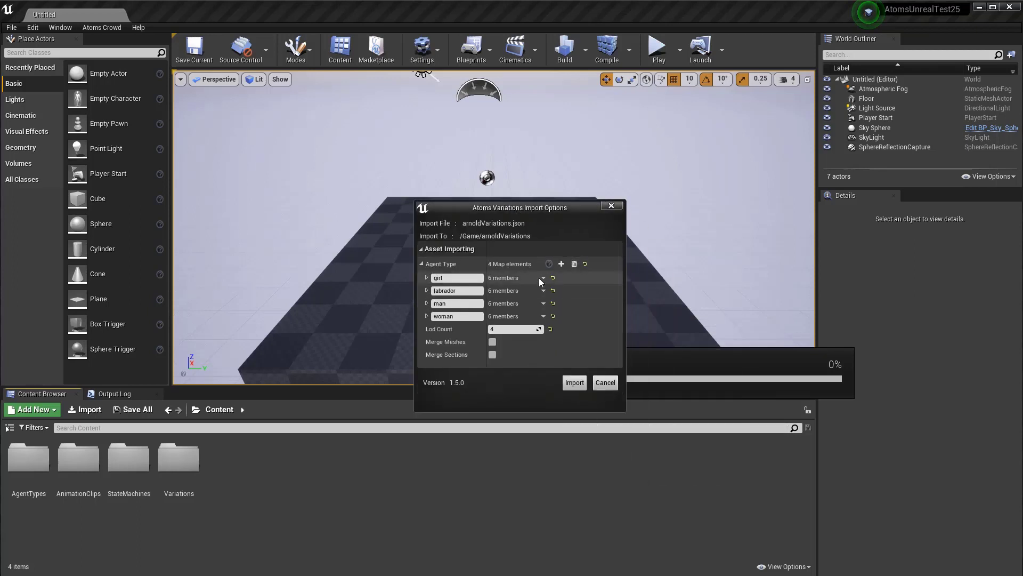
{"action": "left_click", "coordinate": [543, 278]}
{"action": "left_click", "coordinate": [545, 287]}
{"action": "left_click", "coordinate": [546, 287]}
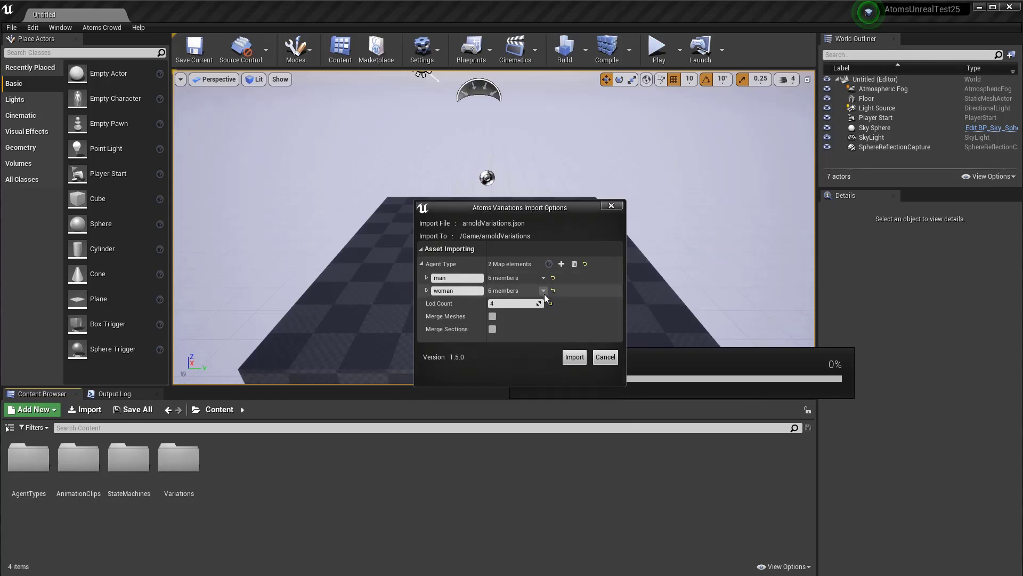
{"action": "left_click", "coordinate": [543, 290]}
{"action": "left_click", "coordinate": [549, 300]}
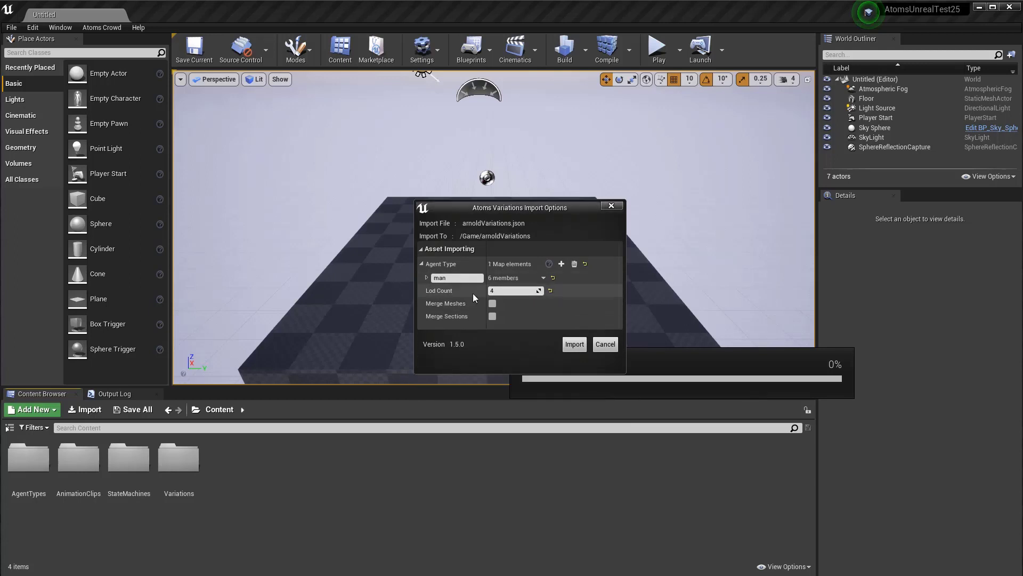
Clear man's 240 variations and add back a single casualAutumn_1 entry.
{"action": "left_click", "coordinate": [427, 277]}
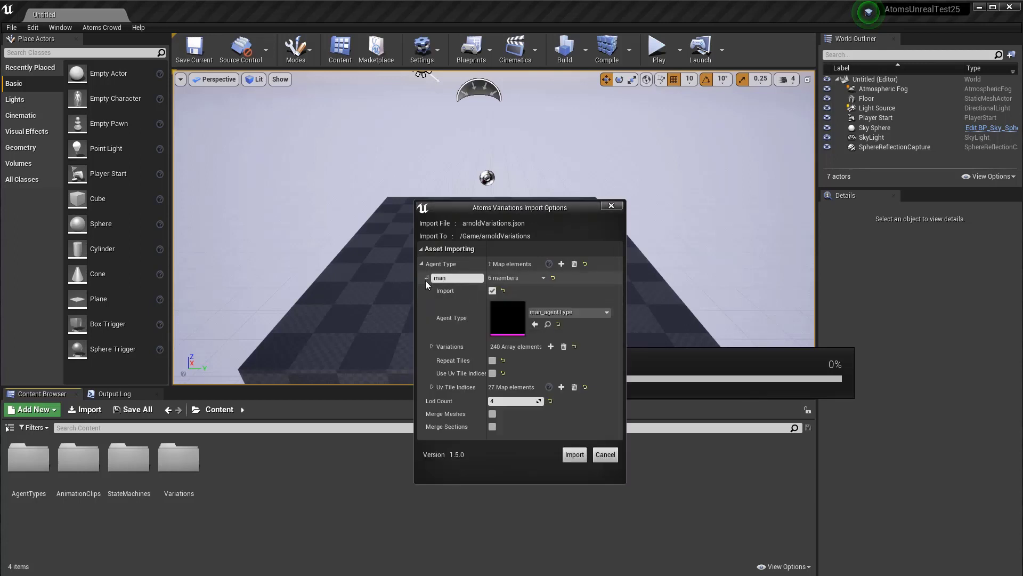
{"action": "left_click", "coordinate": [432, 347]}
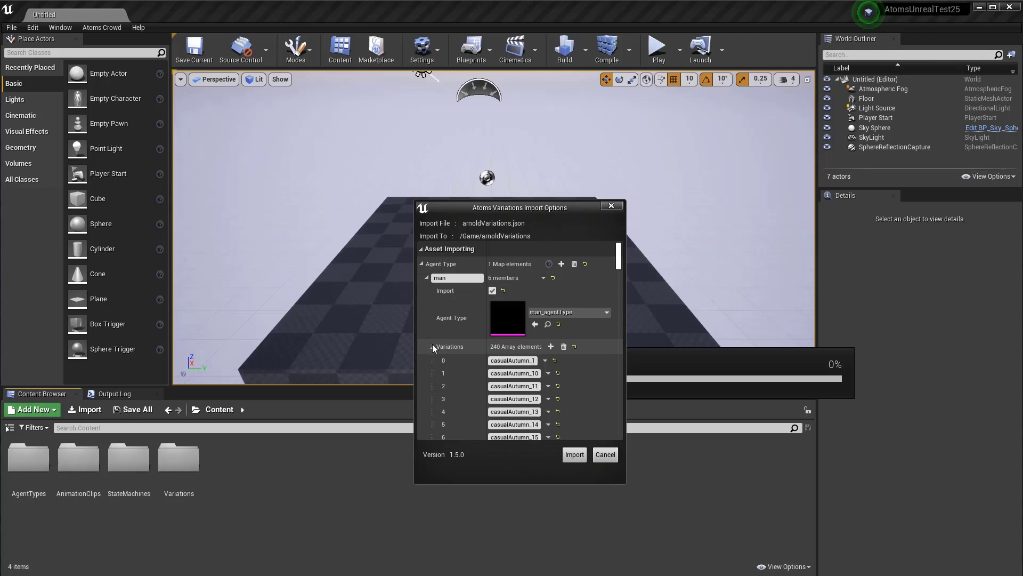
{"action": "left_click", "coordinate": [564, 347]}
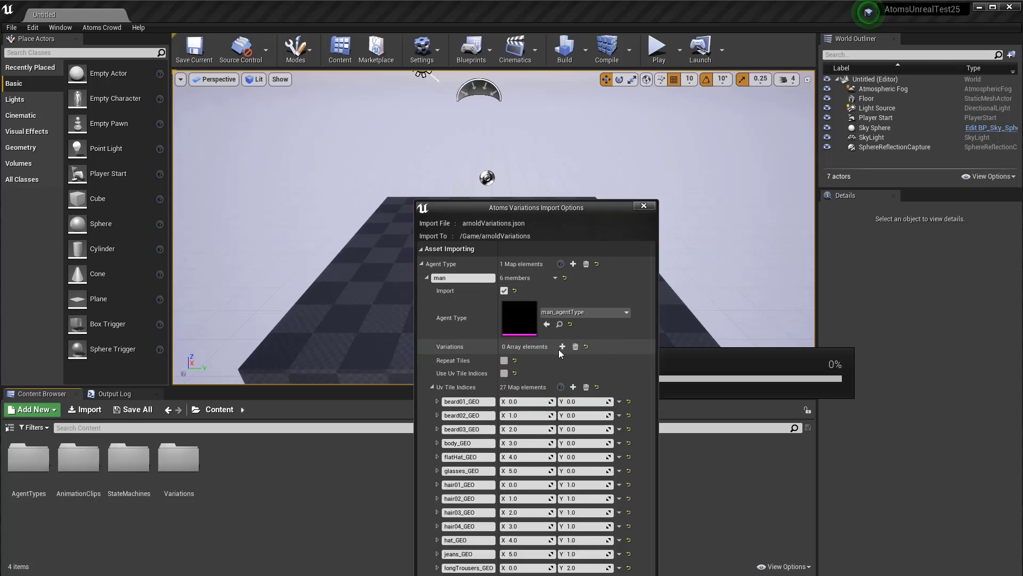
{"action": "left_click", "coordinate": [562, 346]}
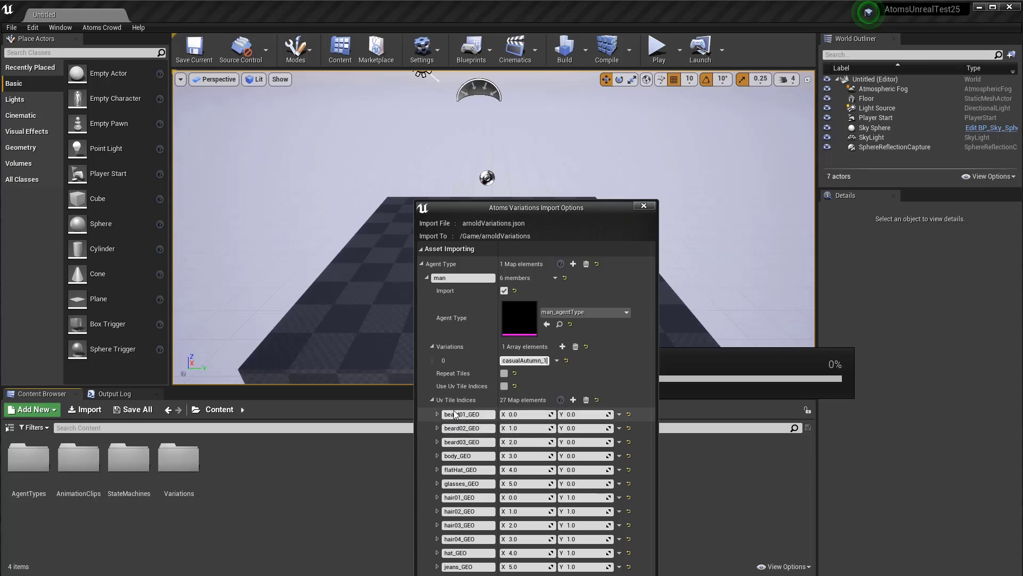
Review the man's 27 UV tile indices and collapse the list.
{"action": "left_click", "coordinate": [432, 400]}
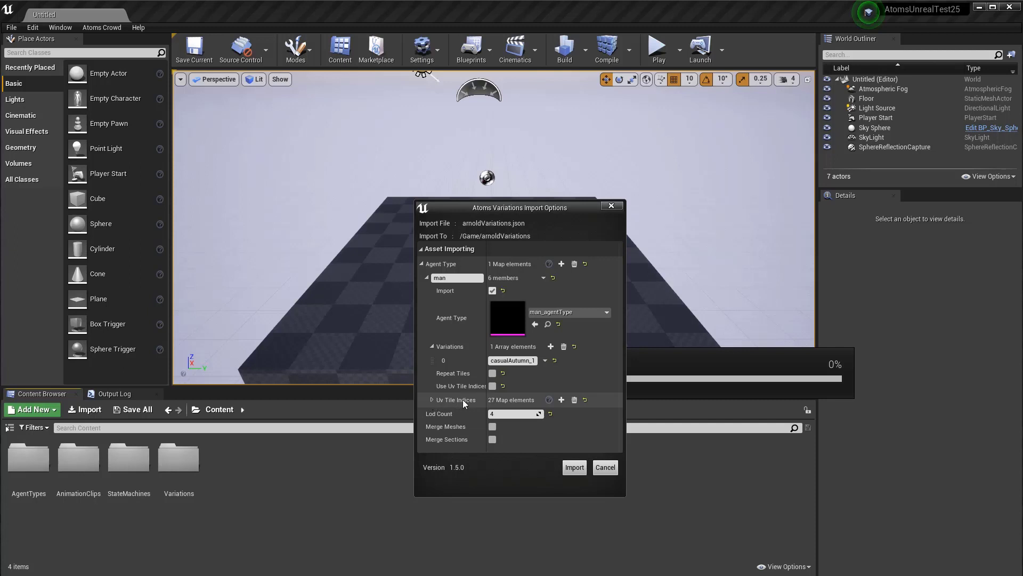
{"action": "left_click", "coordinate": [432, 399]}
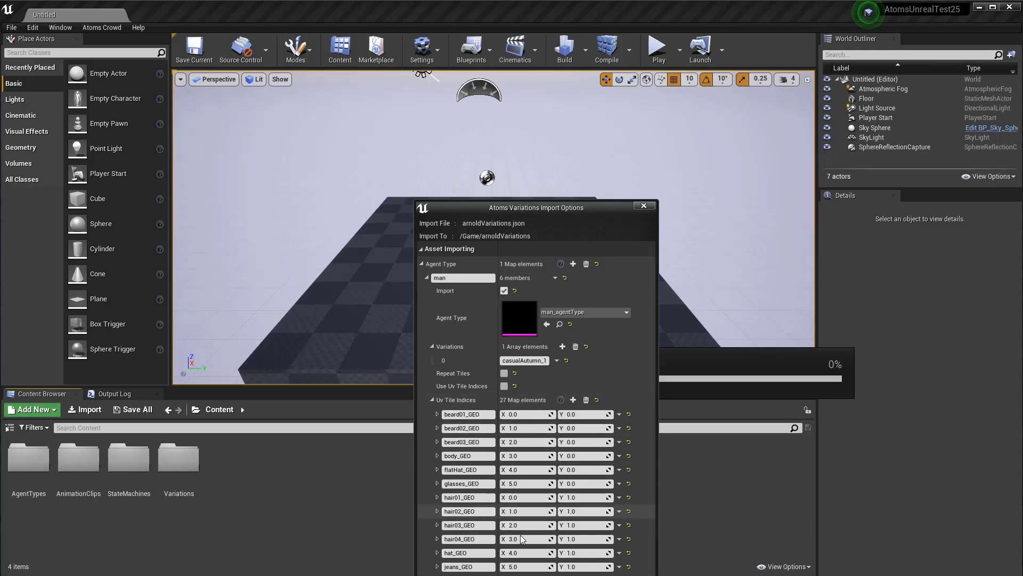
{"action": "left_click", "coordinate": [432, 399]}
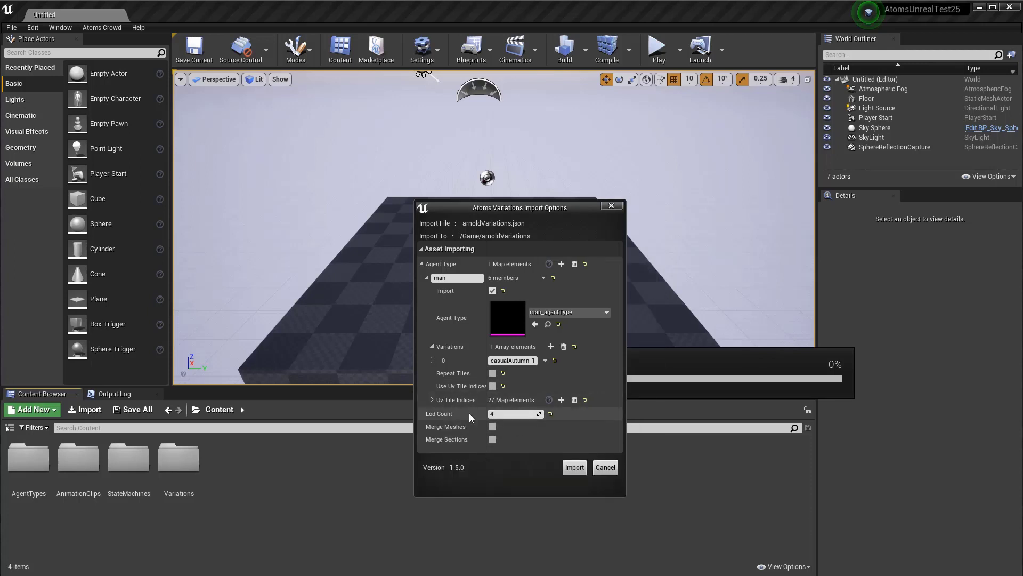
{"action": "left_click", "coordinate": [432, 400]}
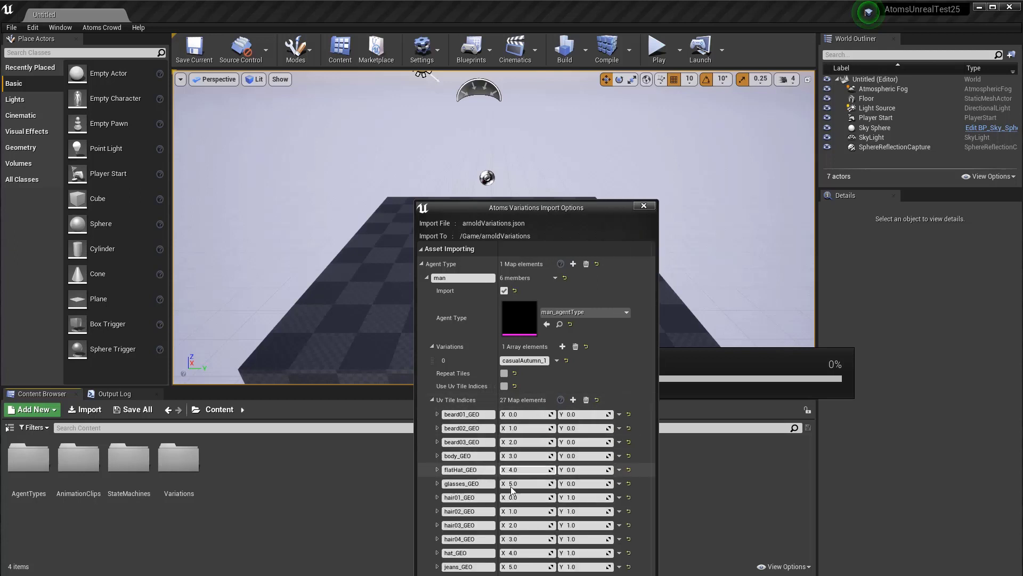
{"action": "left_click", "coordinate": [432, 400]}
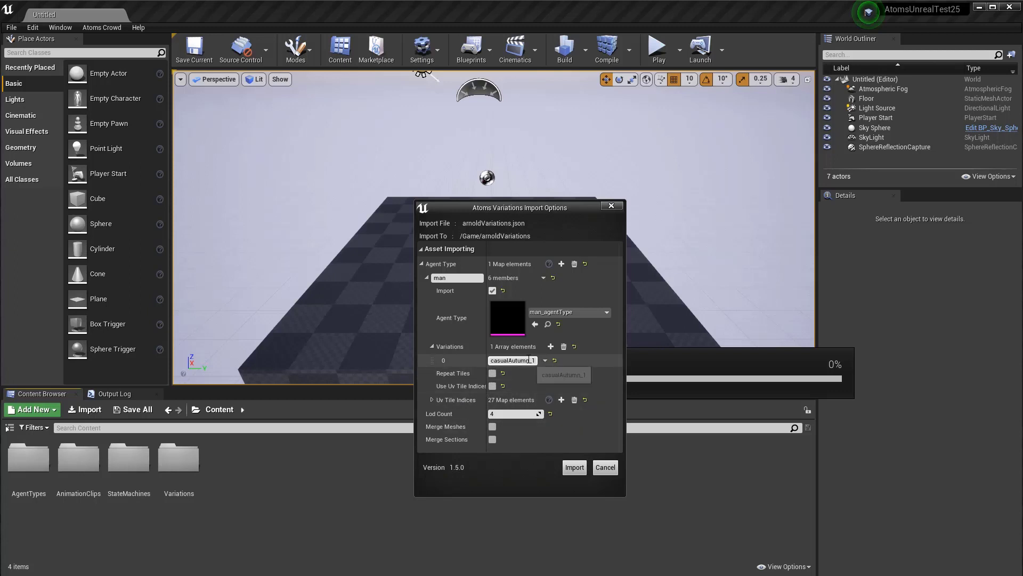
Enable Merge Meshes and Merge Sections, then import the man variation.
{"action": "left_click", "coordinate": [493, 427]}
{"action": "left_click", "coordinate": [493, 439]}
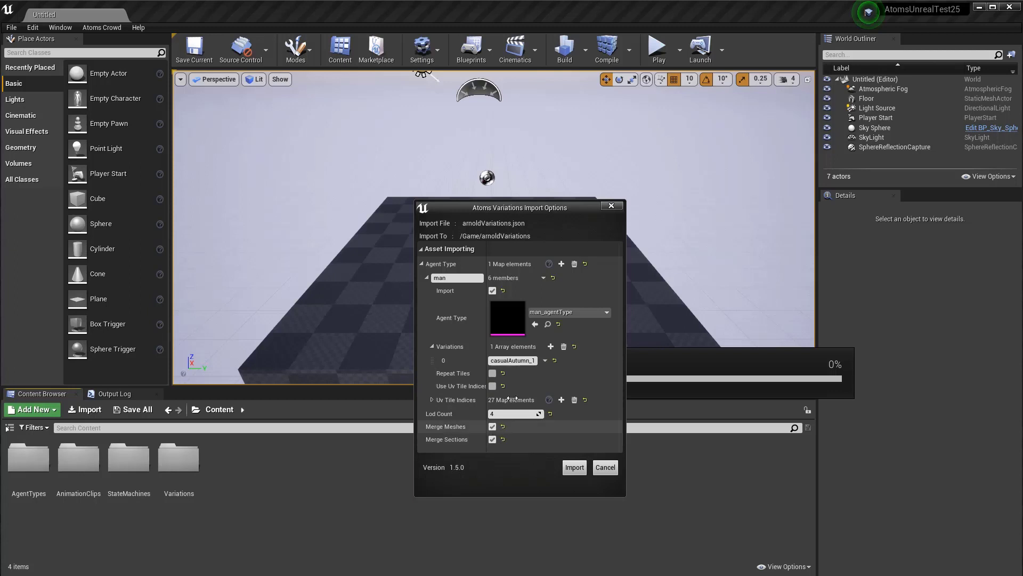
{"action": "left_click", "coordinate": [574, 467]}
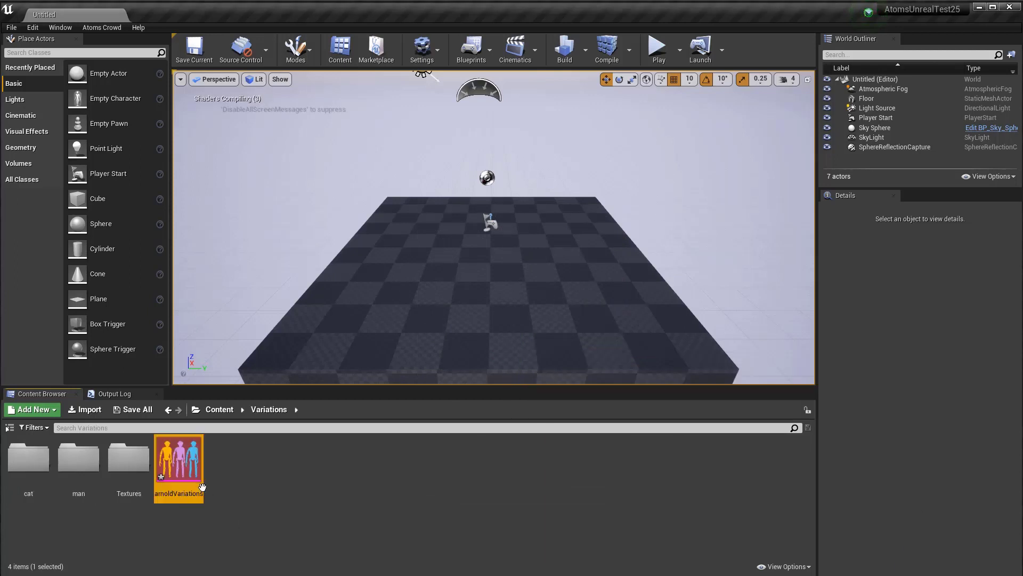
Open the man_casualAutumn_1 variation asset from man/Variations.
{"action": "left_click", "coordinate": [238, 482]}
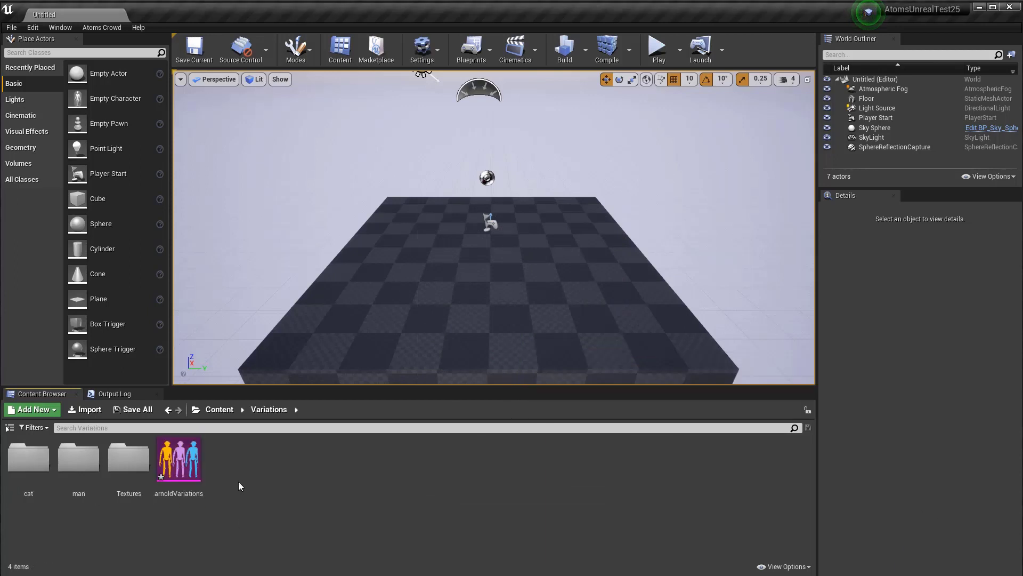
{"action": "double_click", "coordinate": [78, 458]}
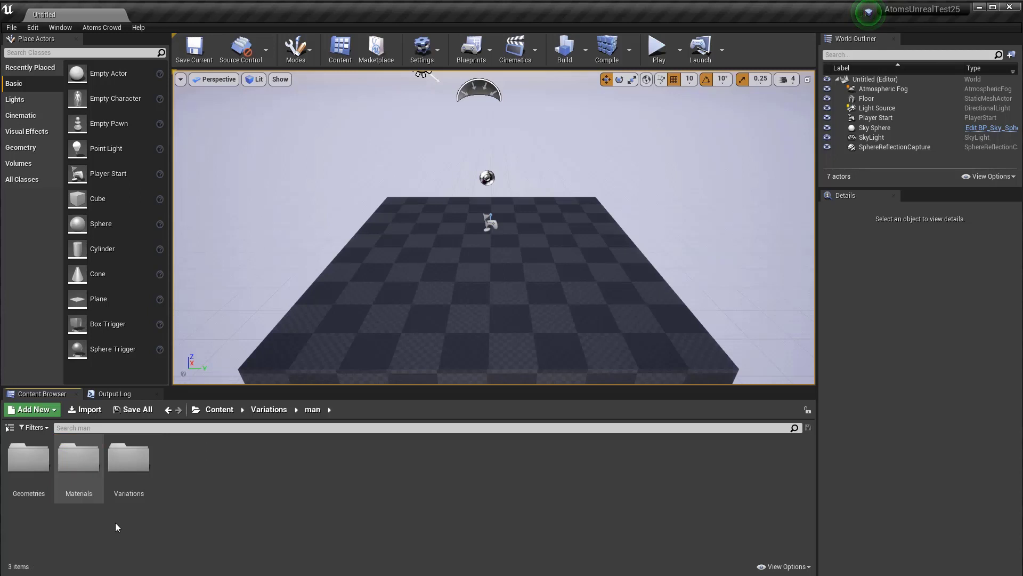
{"action": "double_click", "coordinate": [138, 462]}
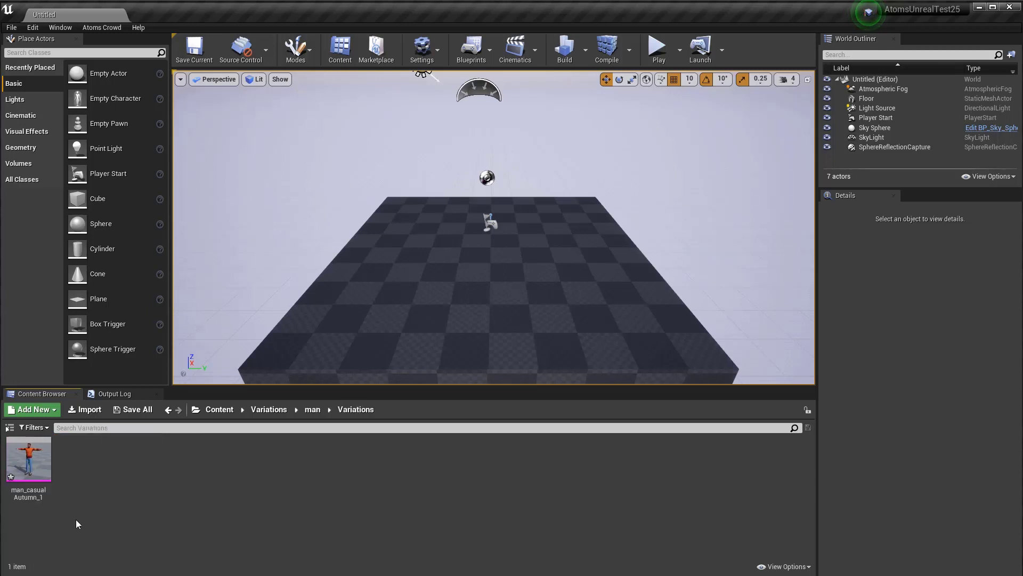
{"action": "double_click", "coordinate": [29, 459]}
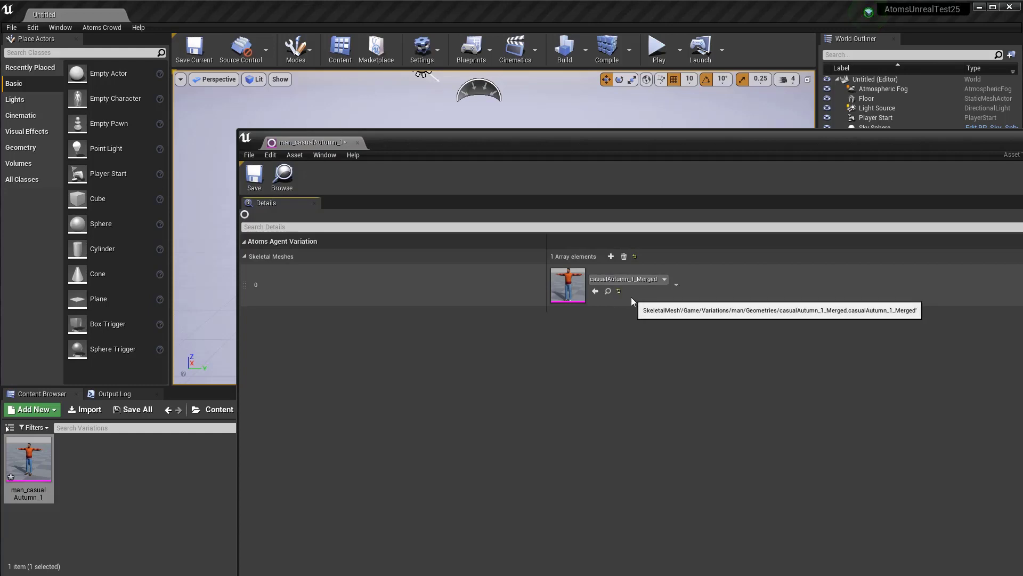
Inspect the casualAutumn_1_Merged mesh and its material, then go back up to the man folder.
{"action": "left_click", "coordinate": [609, 292]}
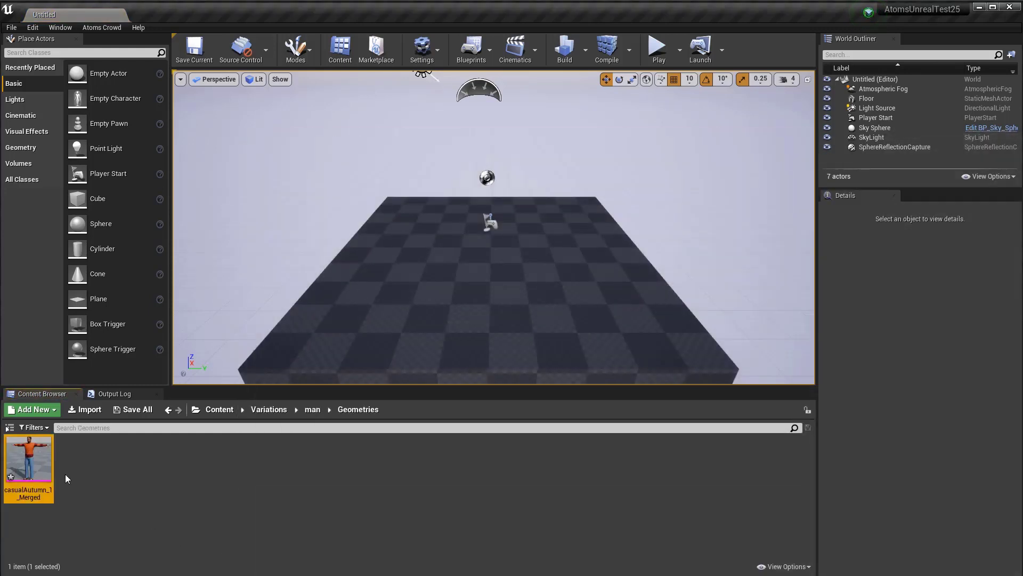
{"action": "double_click", "coordinate": [28, 462]}
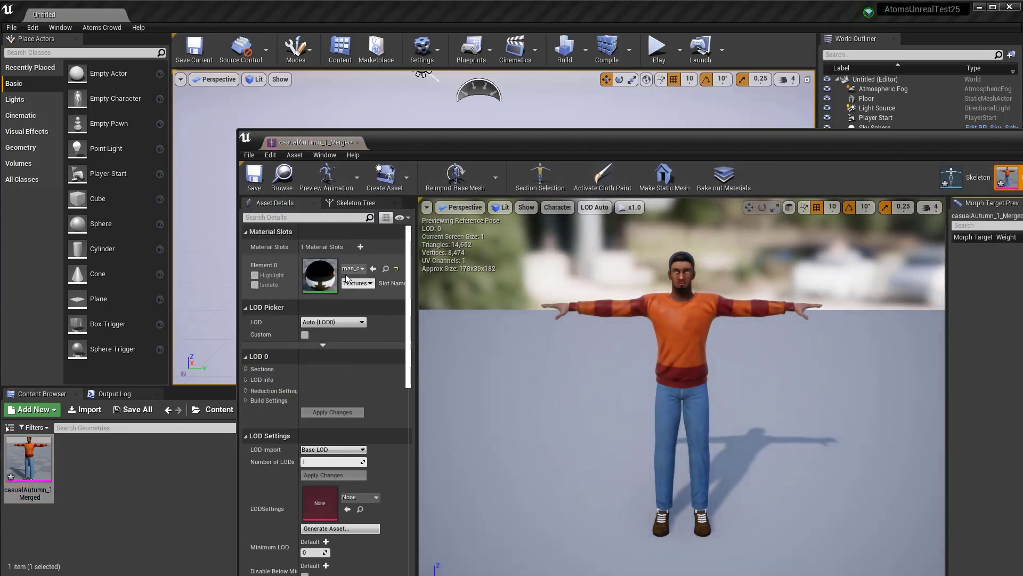
{"action": "left_click", "coordinate": [384, 269]}
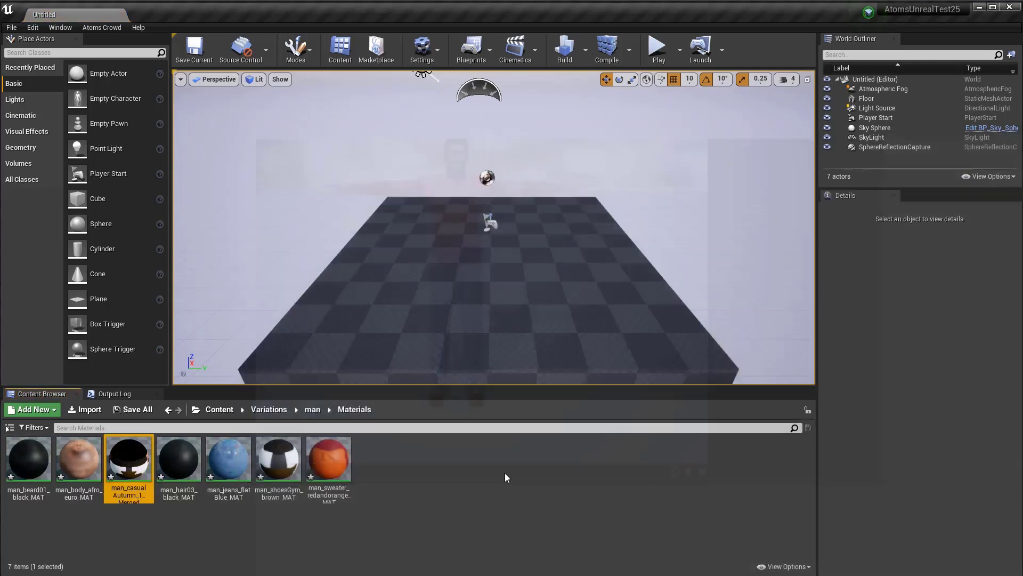
{"action": "left_click", "coordinate": [313, 409]}
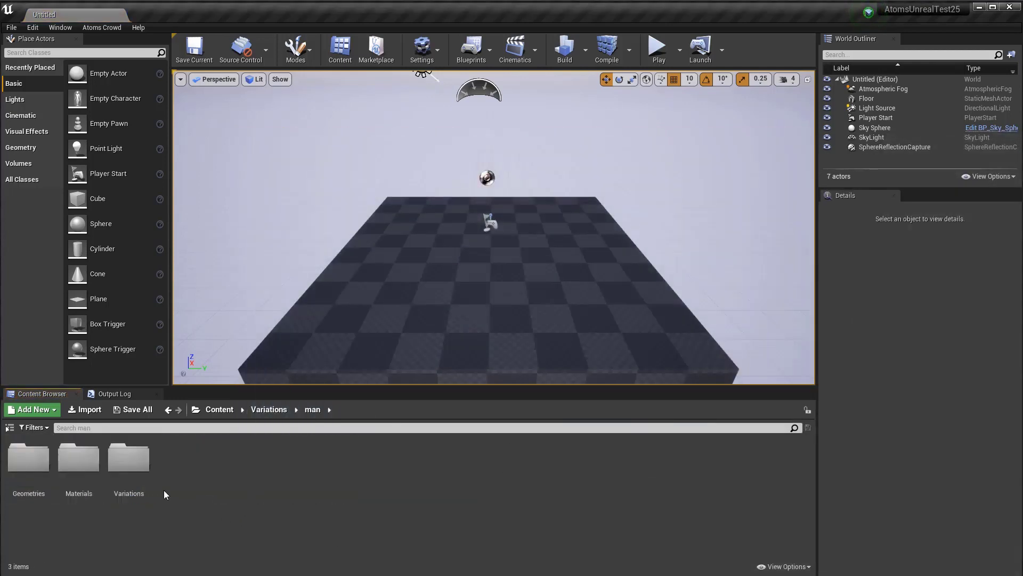
{"action": "left_click", "coordinate": [269, 410]}
{"action": "double_click", "coordinate": [127, 457]}
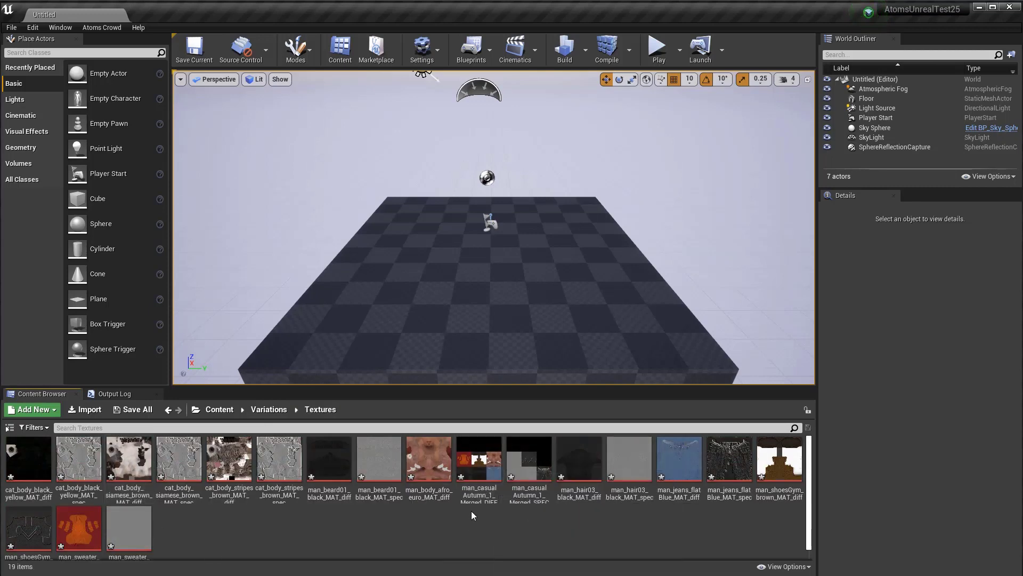
{"action": "double_click", "coordinate": [477, 467]}
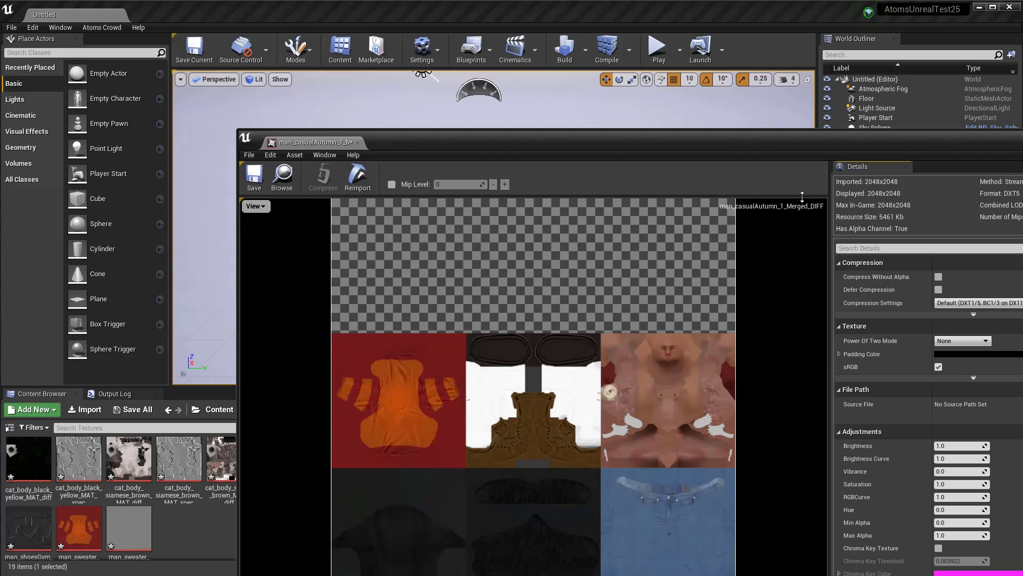
{"action": "left_click_drag", "start_coordinate": [849, 145], "coordinate": [826, 135]}
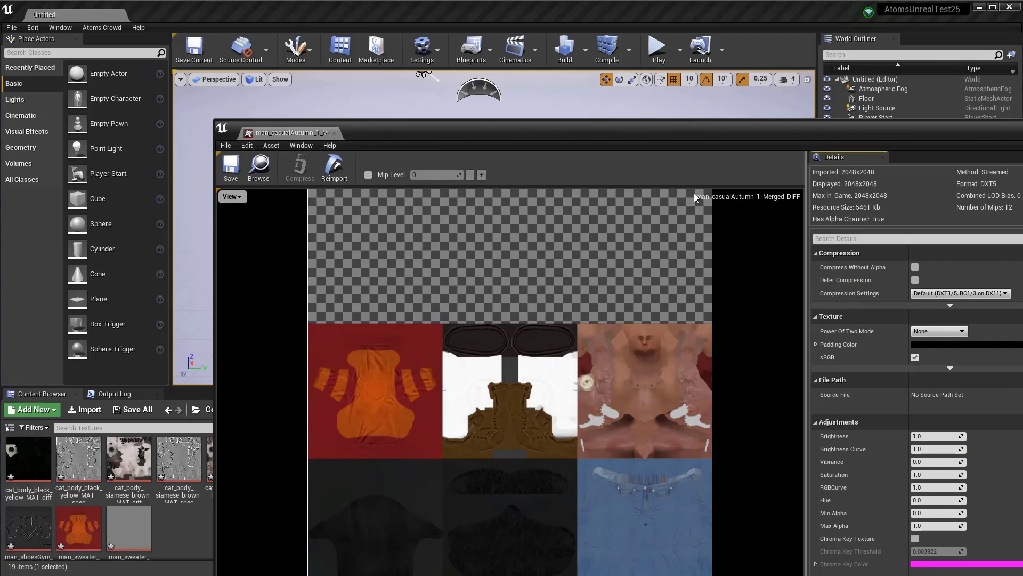
{"action": "left_click_drag", "start_coordinate": [587, 128], "coordinate": [450, 65]}
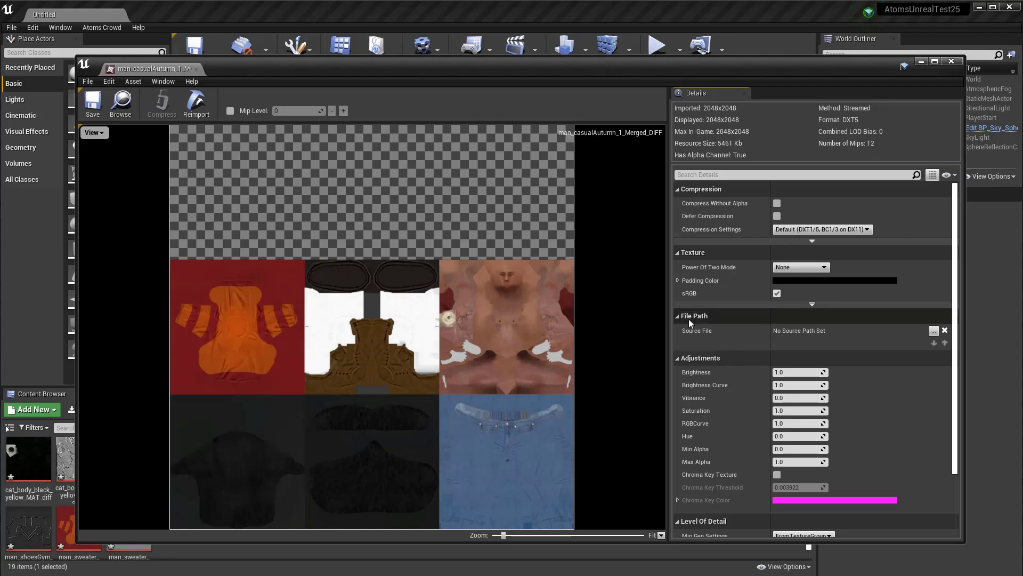
{"action": "left_click", "coordinate": [956, 62]}
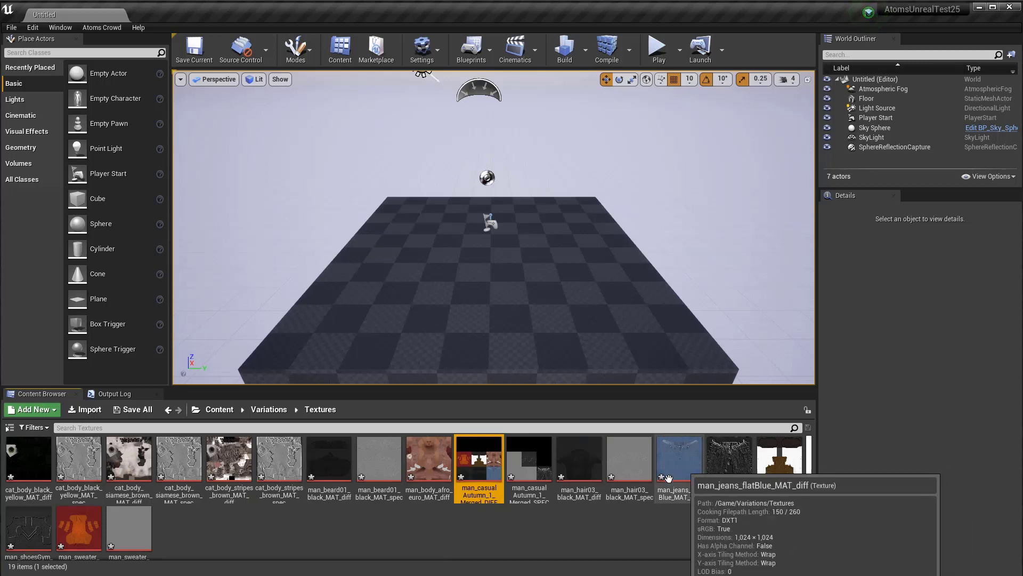
Select the man's jeans, shoes and sweater diffuse textures, leaving out the jeans specular texture.
{"action": "left_click", "coordinate": [656, 464]}
{"action": "left_click", "coordinate": [780, 459], "text": "shift"}
{"action": "left_click", "coordinate": [729, 460], "text": "ctrl"}
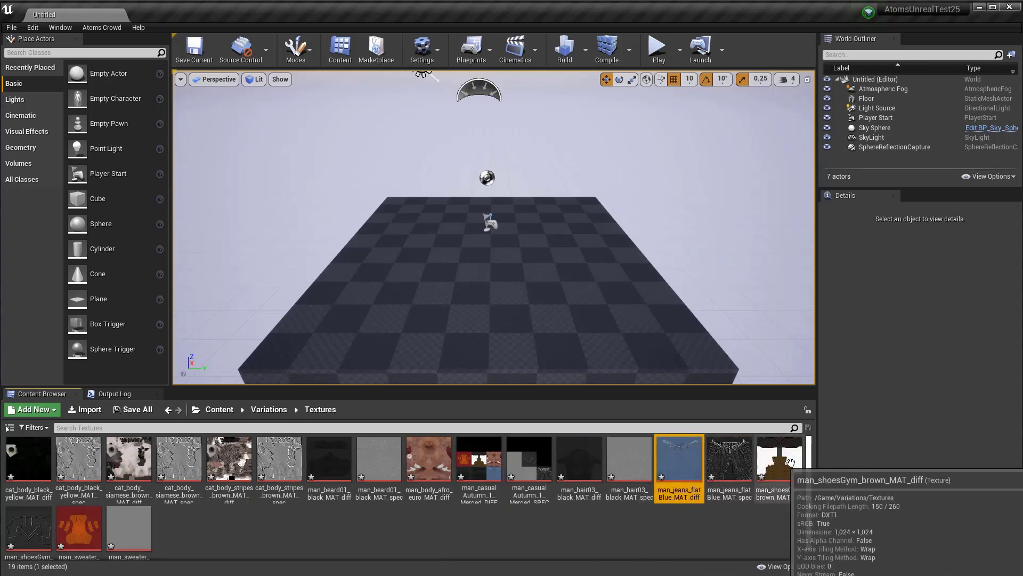
{"action": "left_click", "coordinate": [81, 532], "text": "ctrl"}
Bring up the Atoms Crowd Texture Atlas Generator at 2048, 3 tiles per row, with repeating tiles.
{"action": "left_click", "coordinate": [113, 28]}
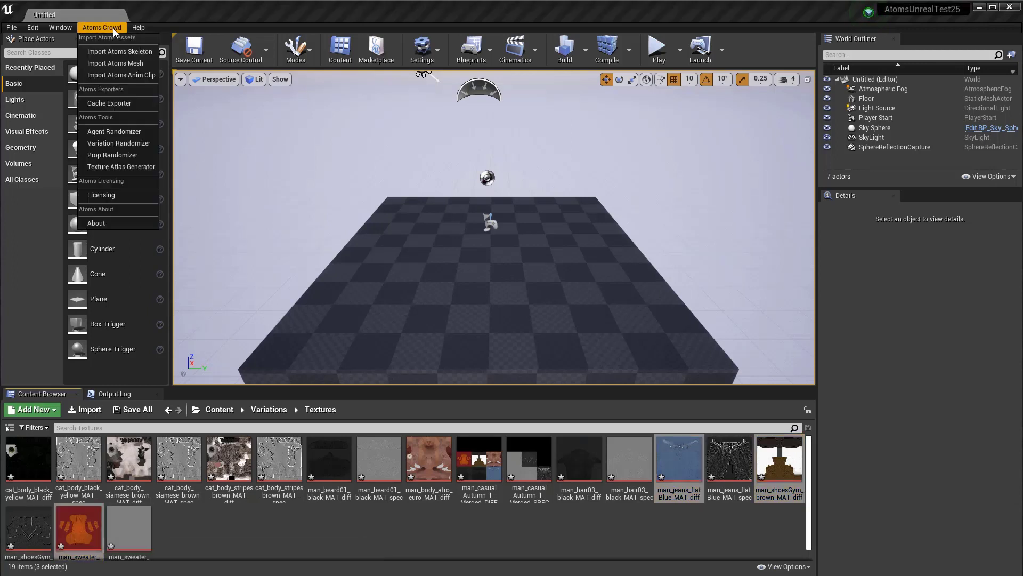
{"action": "left_click", "coordinate": [132, 167]}
{"action": "left_click_drag", "start_coordinate": [679, 343], "coordinate": [482, 270]}
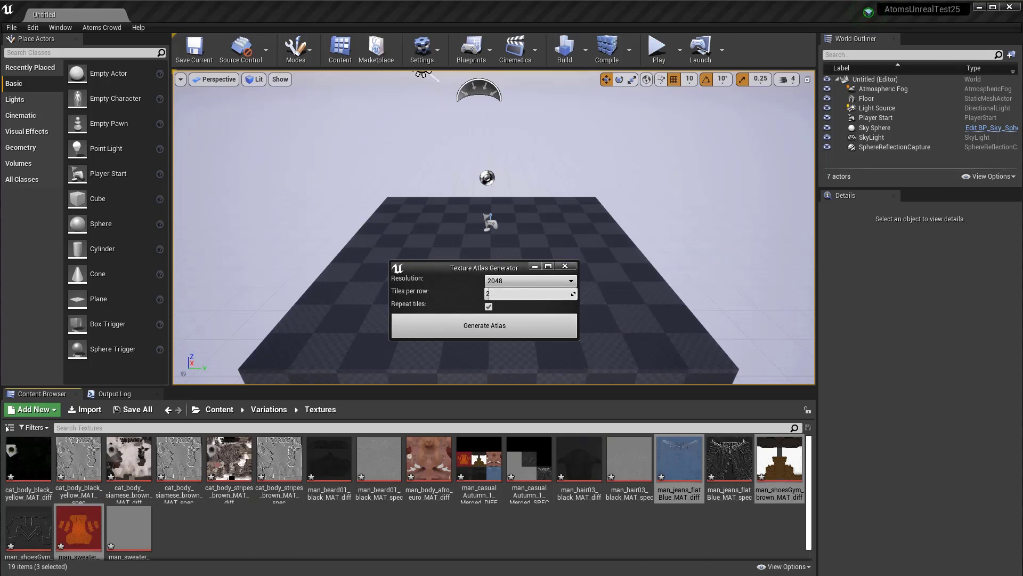
Generate the atlas and save it as TextureAtlas in the Variations/Textures folder.
{"action": "left_click", "coordinate": [489, 326]}
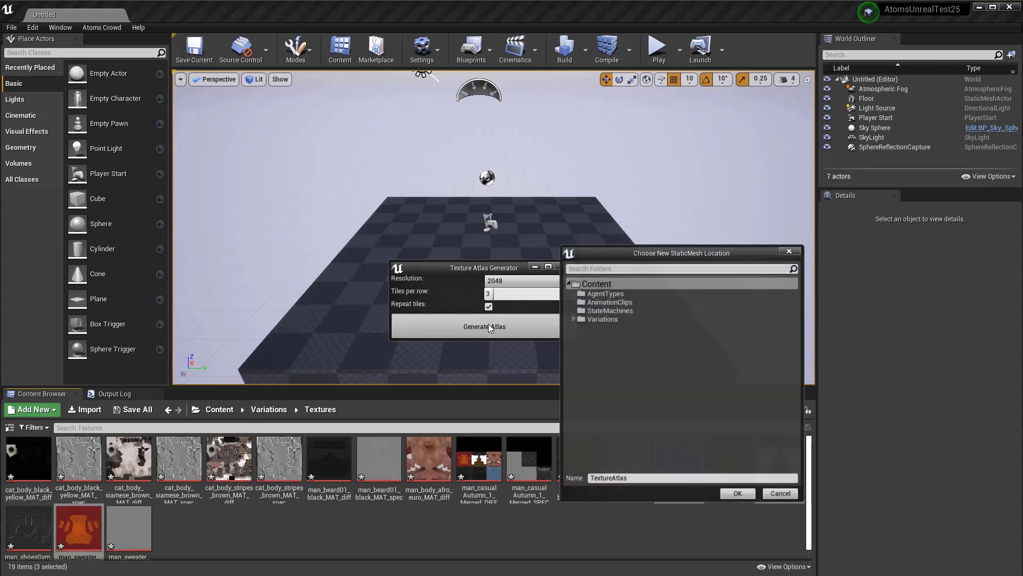
{"action": "left_click", "coordinate": [573, 319]}
{"action": "left_click", "coordinate": [594, 345]}
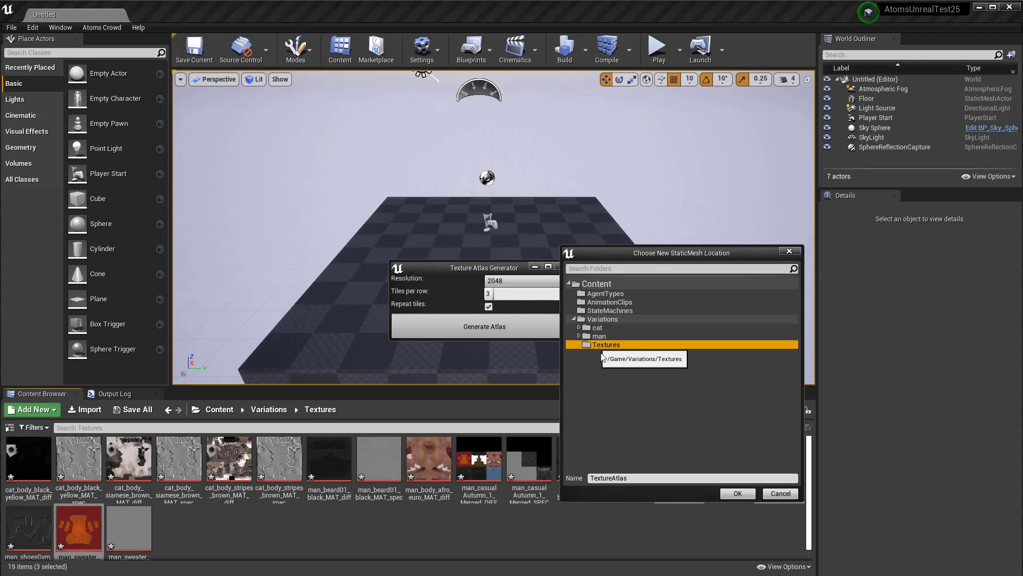
{"action": "left_click", "coordinate": [737, 494]}
Inspect the new TextureAtlas, close the generator, and return to the top Content folder.
{"action": "double_click", "coordinate": [193, 521]}
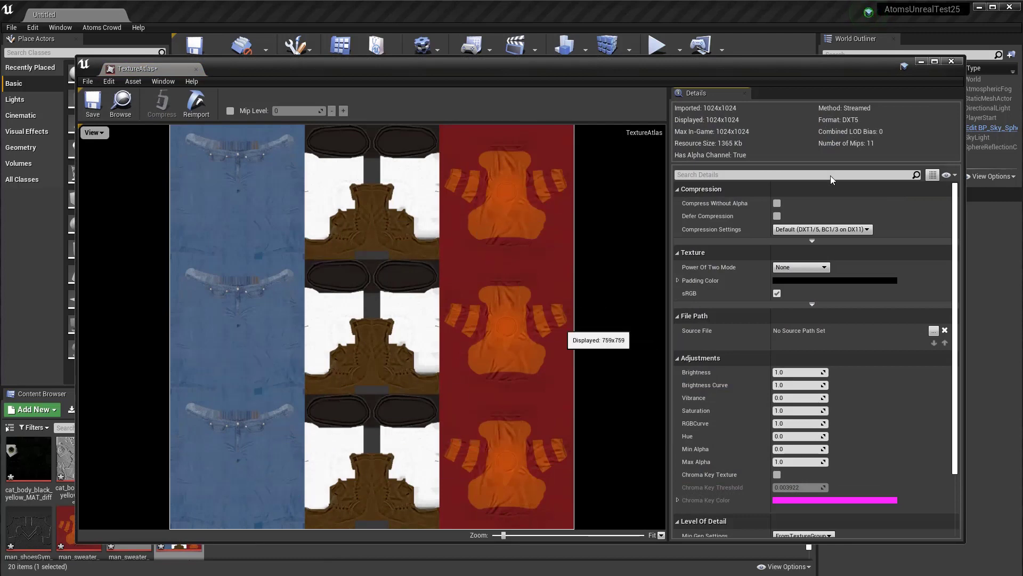
{"action": "left_click", "coordinate": [951, 60]}
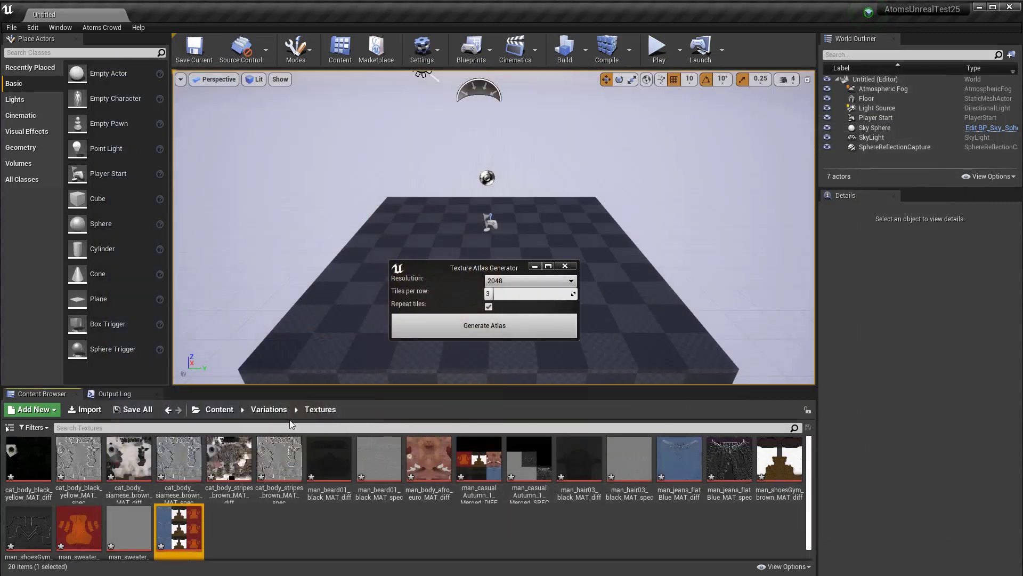
{"action": "left_click", "coordinate": [571, 267]}
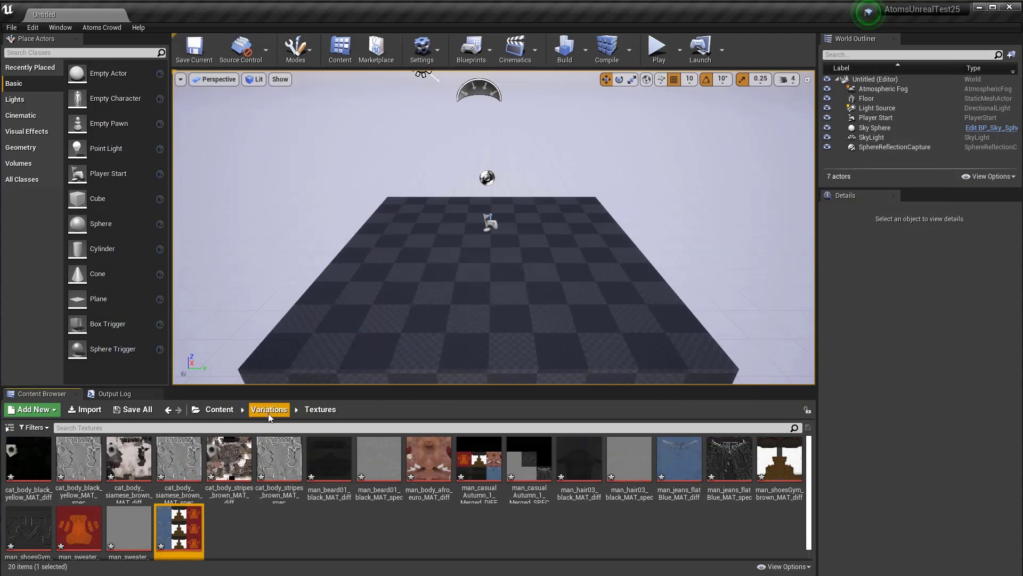
{"action": "left_click", "coordinate": [211, 409]}
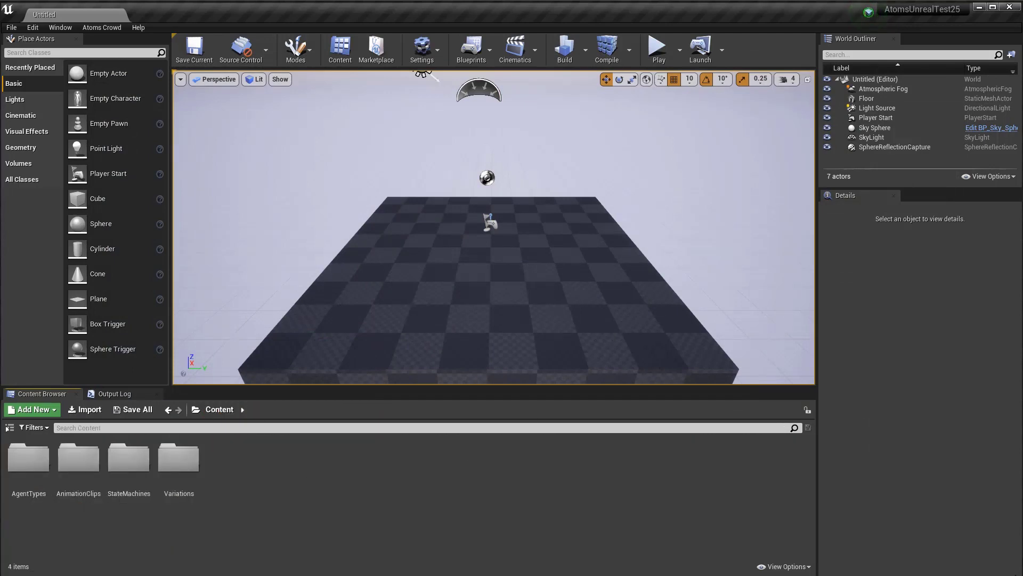